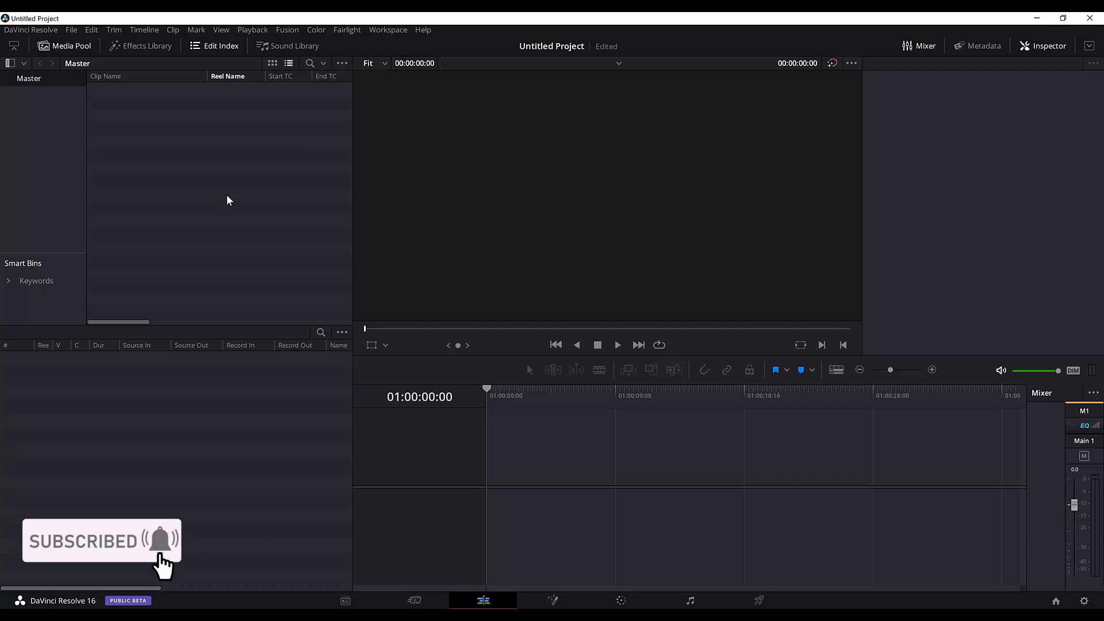
- Import Boat - 23838.mp4 into the media pool, keeping the project's current frame rate
{"action": "left_click", "coordinate": [138, 45]}
{"action": "left_click", "coordinate": [73, 47]}
{"action": "right_click", "coordinate": [159, 131]}
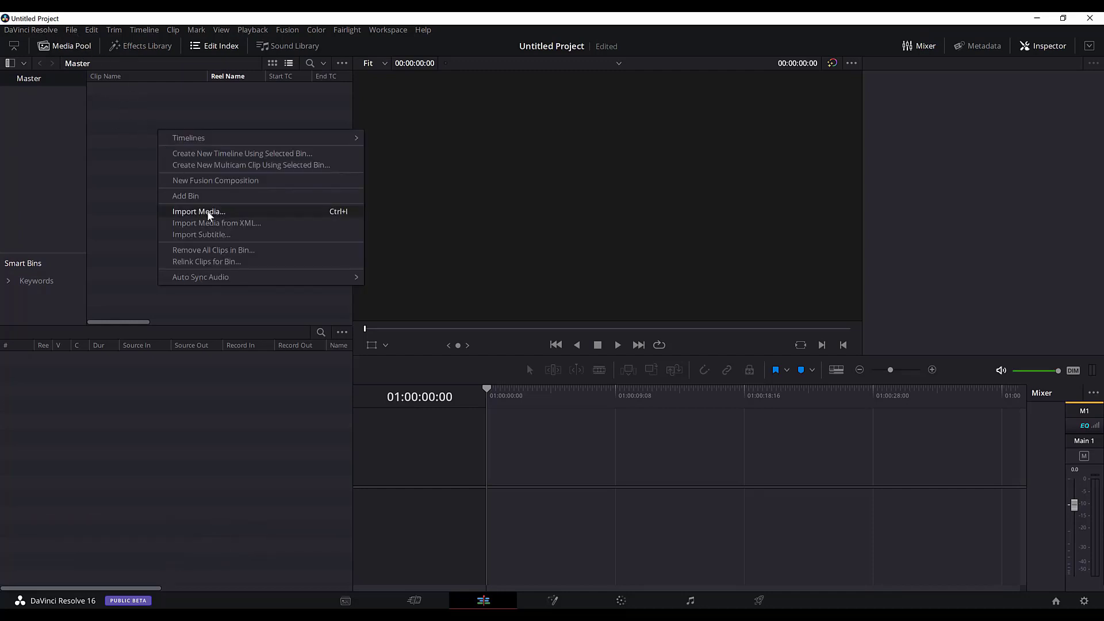
{"action": "left_click", "coordinate": [207, 211]}
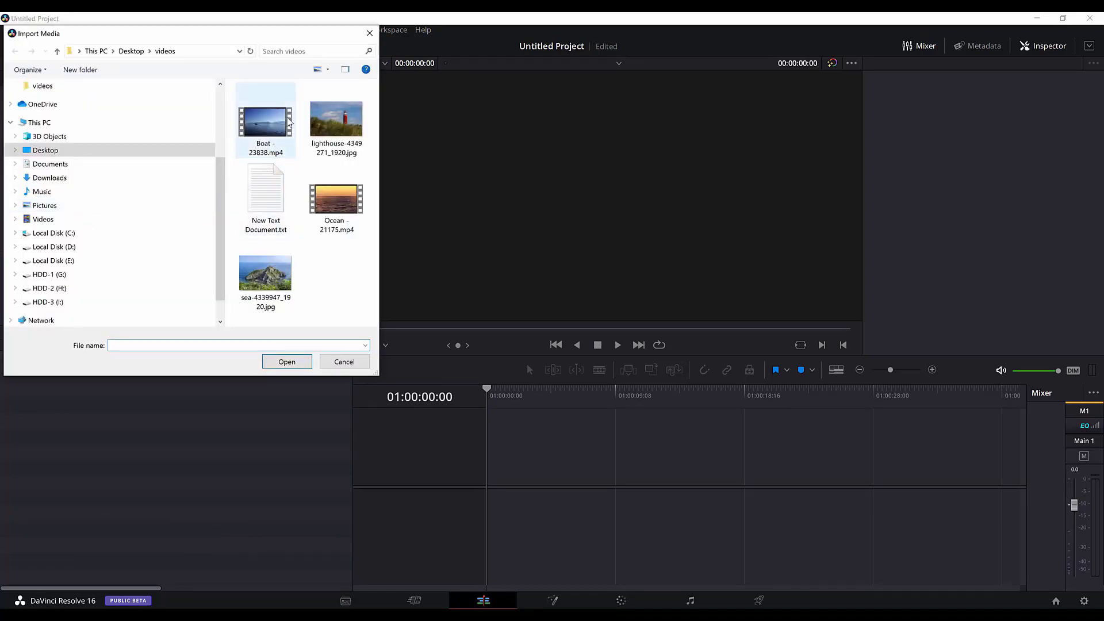
{"action": "double_click", "coordinate": [277, 126]}
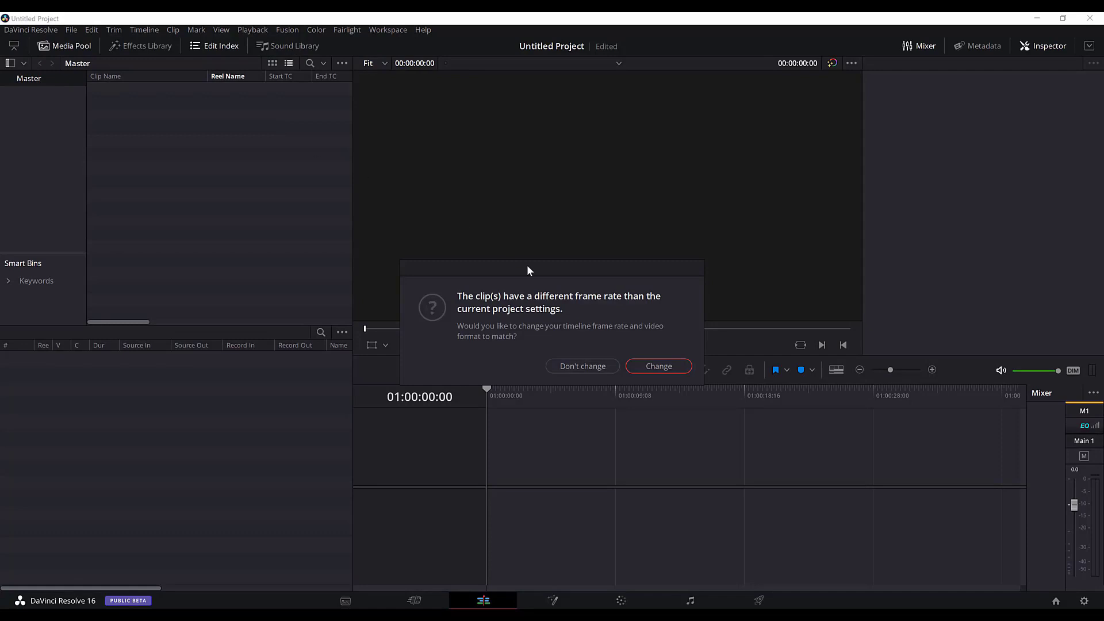
{"action": "left_click", "coordinate": [588, 365]}
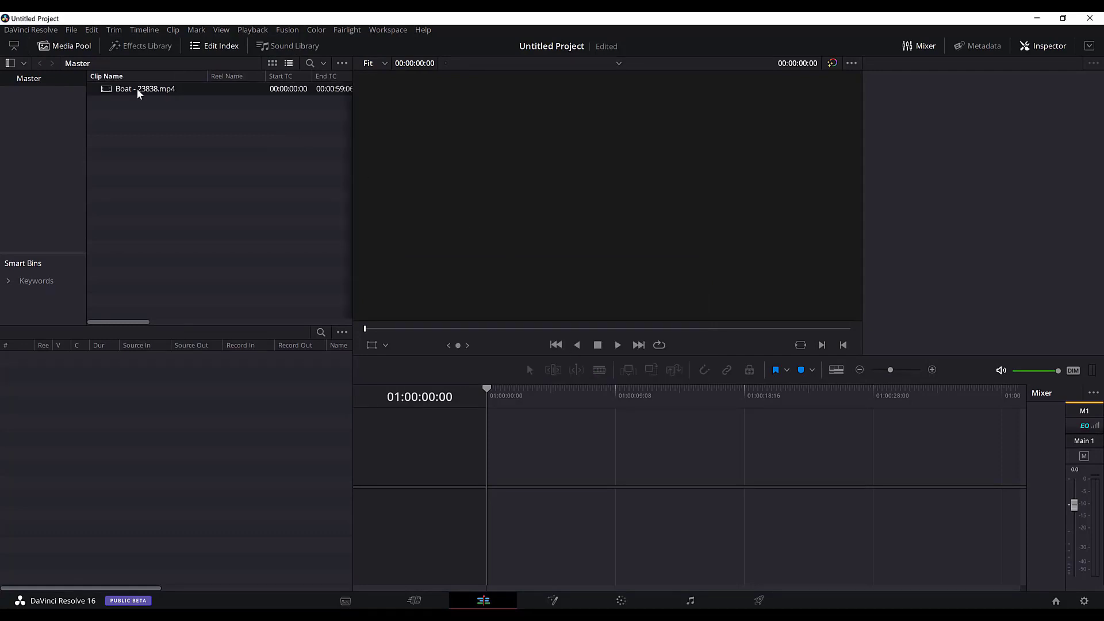
- Place the Boat - 23838.mp4 clip at the start of a new timeline and preview its playback
{"action": "left_click_drag", "start_coordinate": [131, 92], "coordinate": [538, 462]}
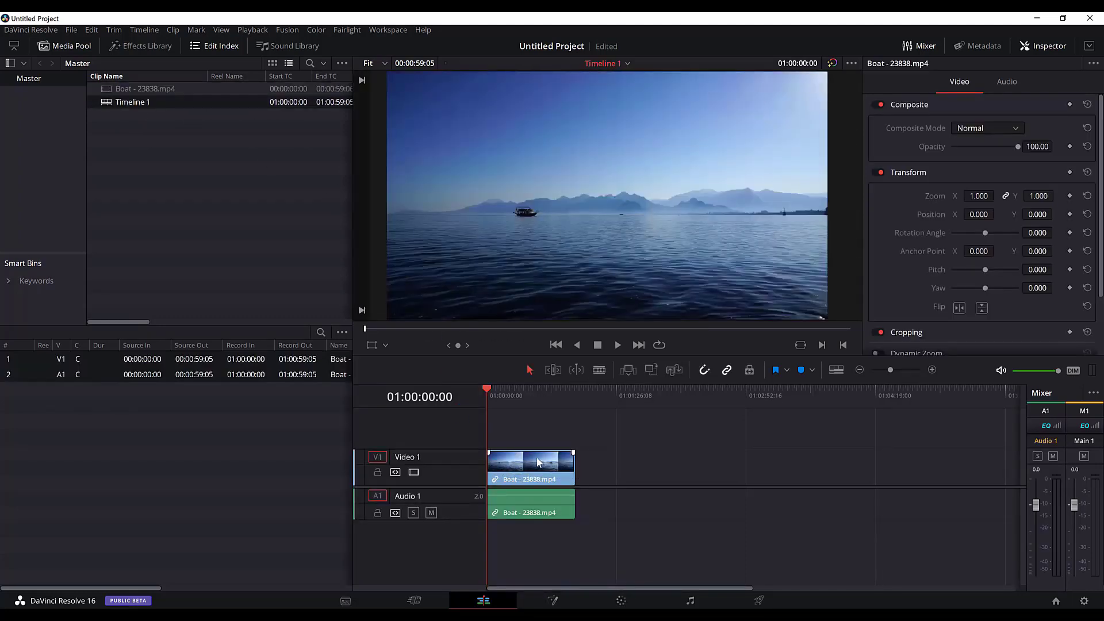
{"action": "key", "text": "space"}
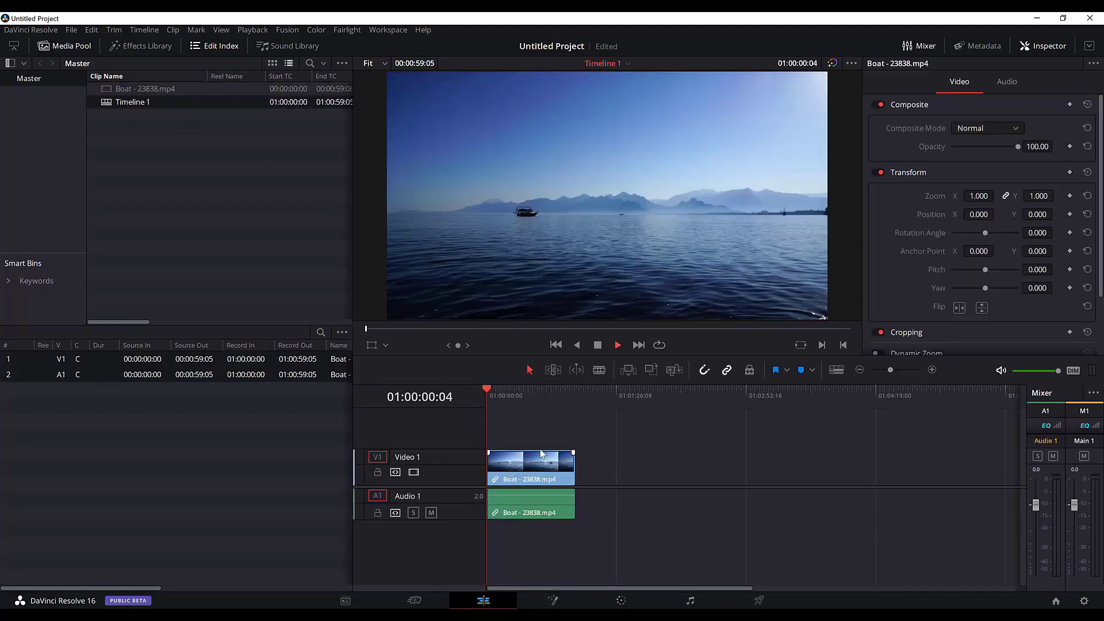
{"action": "left_click", "coordinate": [485, 393]}
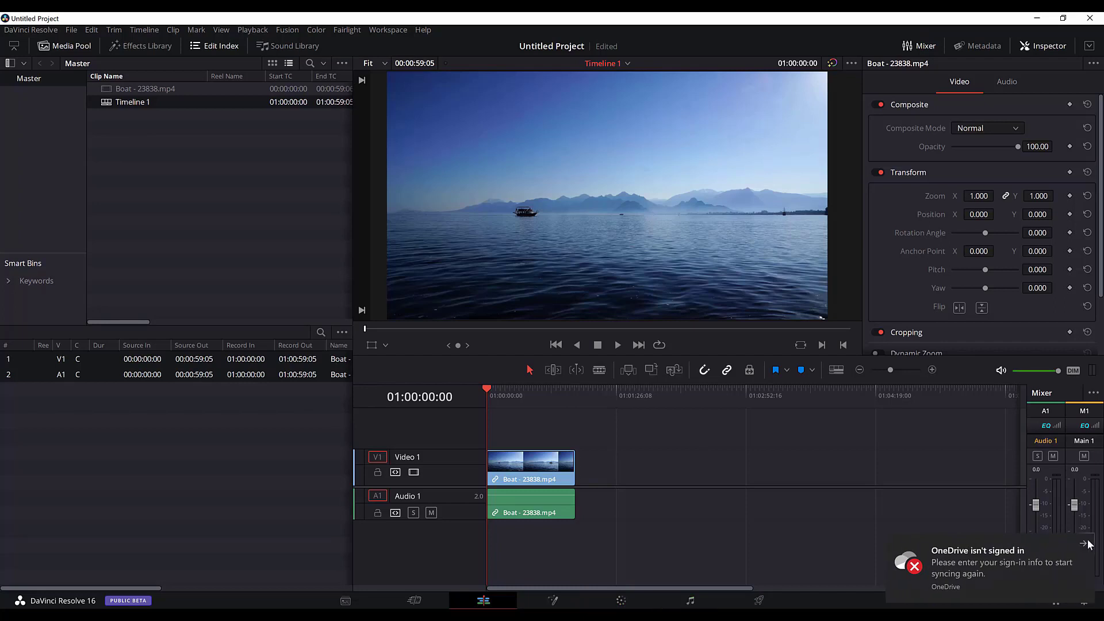
- Switch to the Fairlight page and display its media pool
{"action": "left_click", "coordinate": [691, 601]}
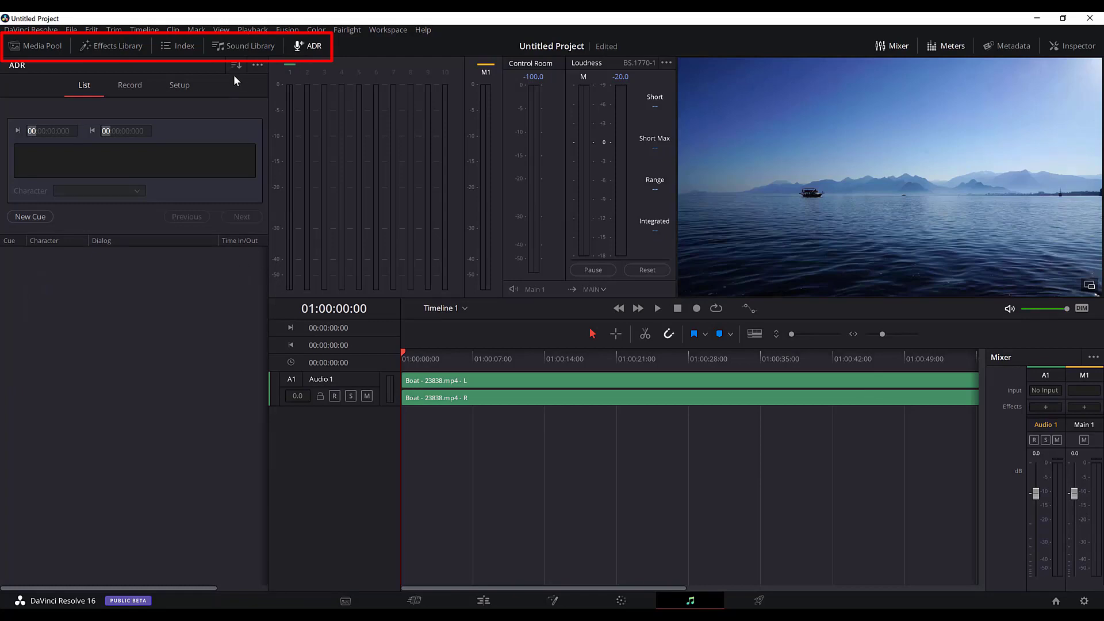
{"action": "left_click", "coordinate": [239, 49]}
{"action": "left_click", "coordinate": [45, 46]}
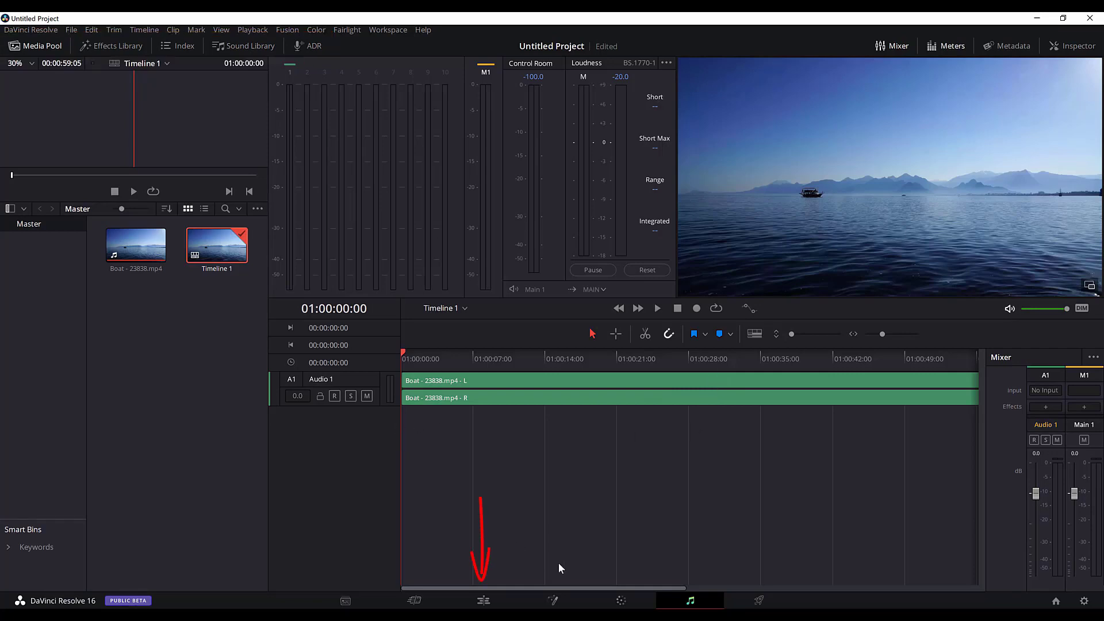
- Return to the Edit page and add a mono audio track to the timeline
{"action": "left_click", "coordinate": [483, 600]}
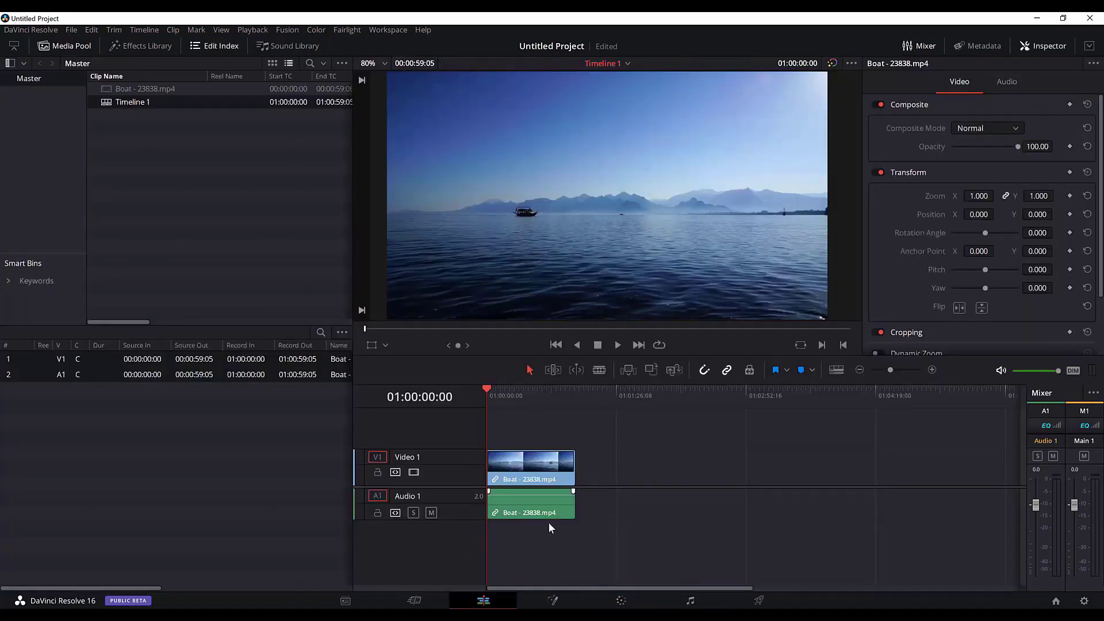
{"action": "left_click", "coordinate": [549, 501]}
{"action": "right_click", "coordinate": [429, 554]}
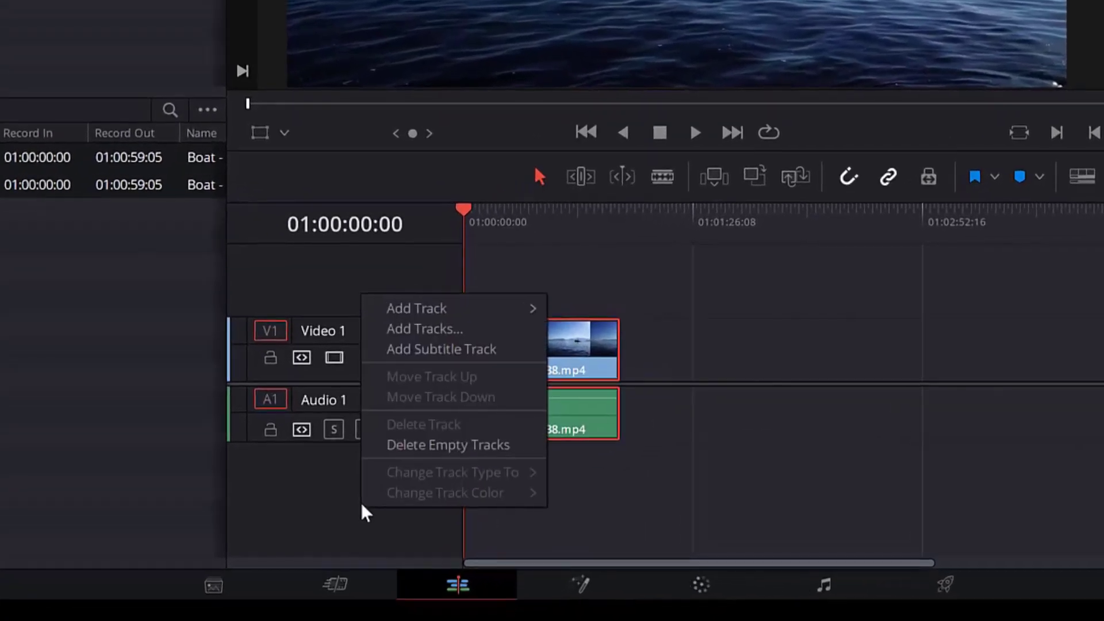
{"action": "mouse_move", "coordinate": [415, 312]}
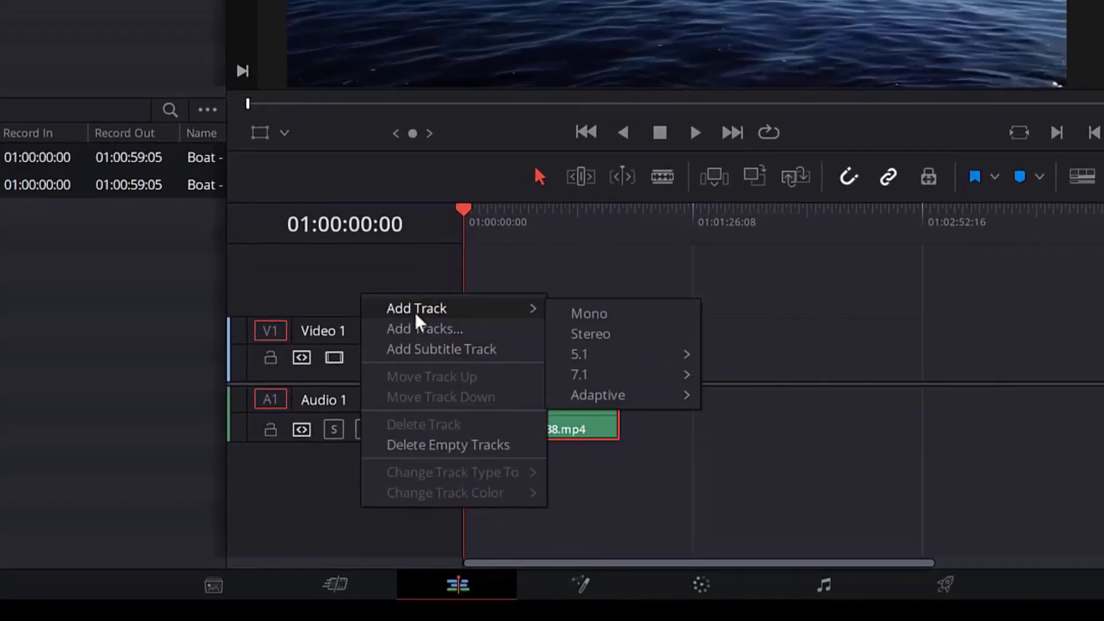
{"action": "left_click", "coordinate": [598, 315]}
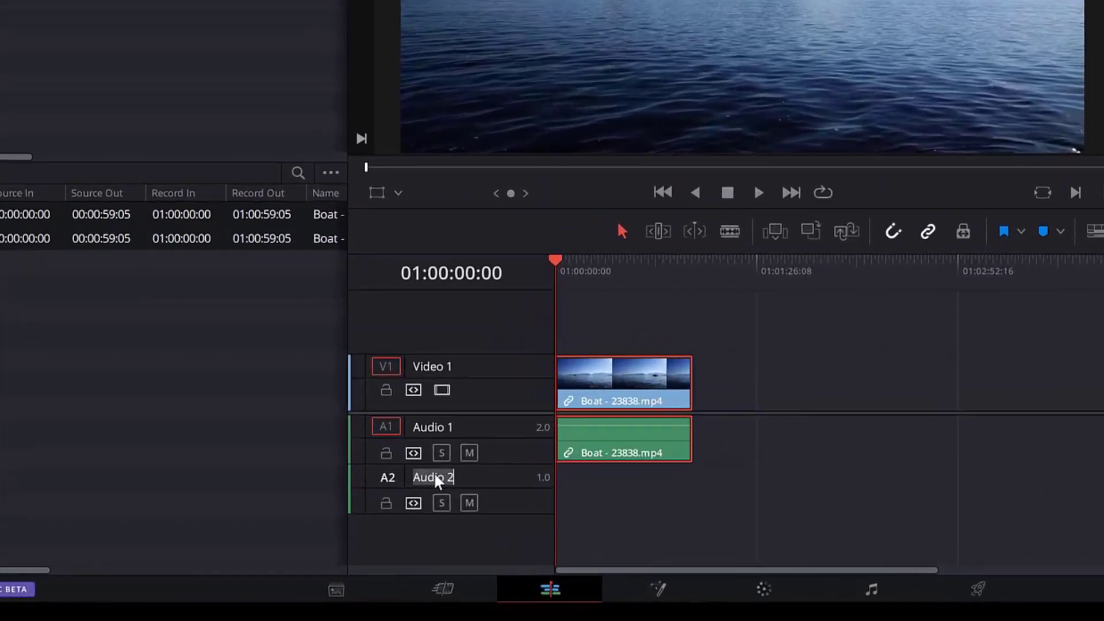
- Rename the second audio track as VoiceOver
{"action": "double_click", "coordinate": [417, 524]}
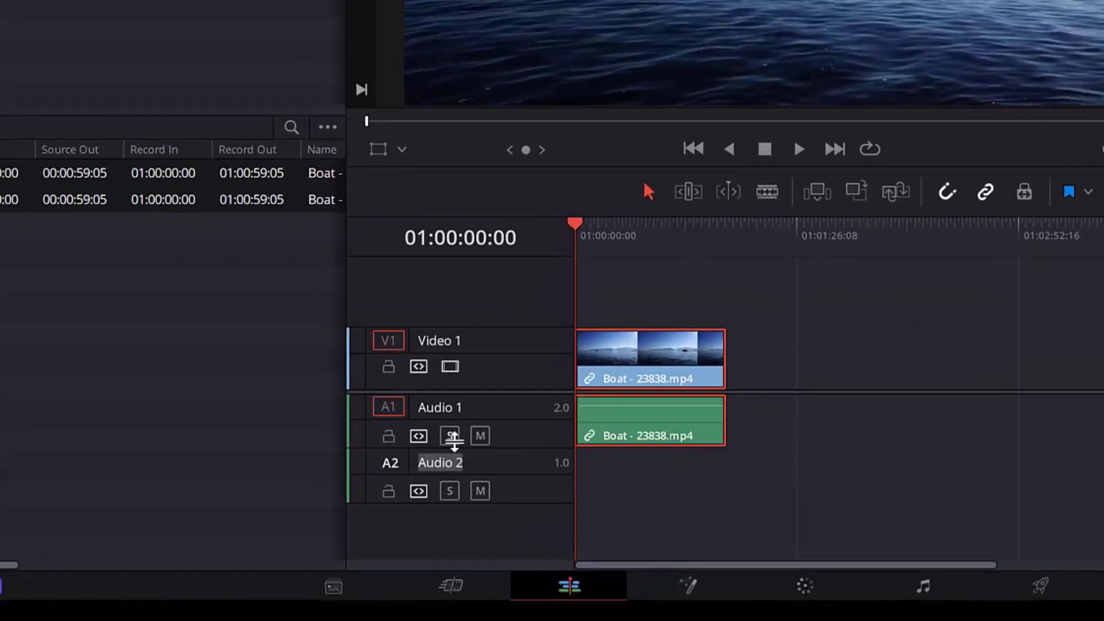
{"action": "type", "text": "VoiceOve"}
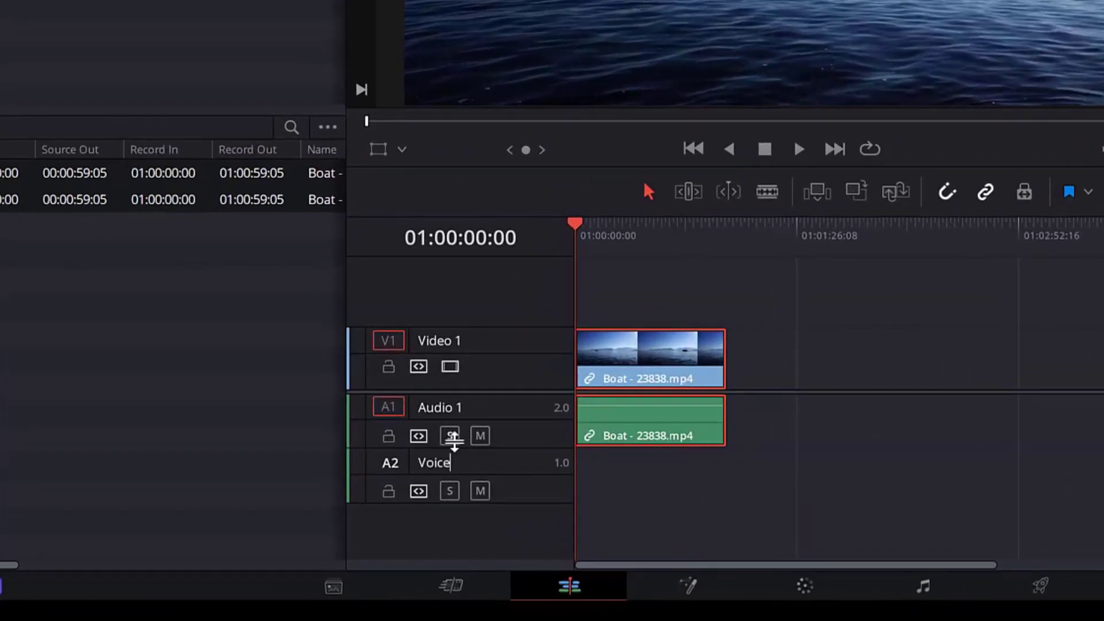
{"action": "type", "text": "r"}
{"action": "key", "text": "Return"}
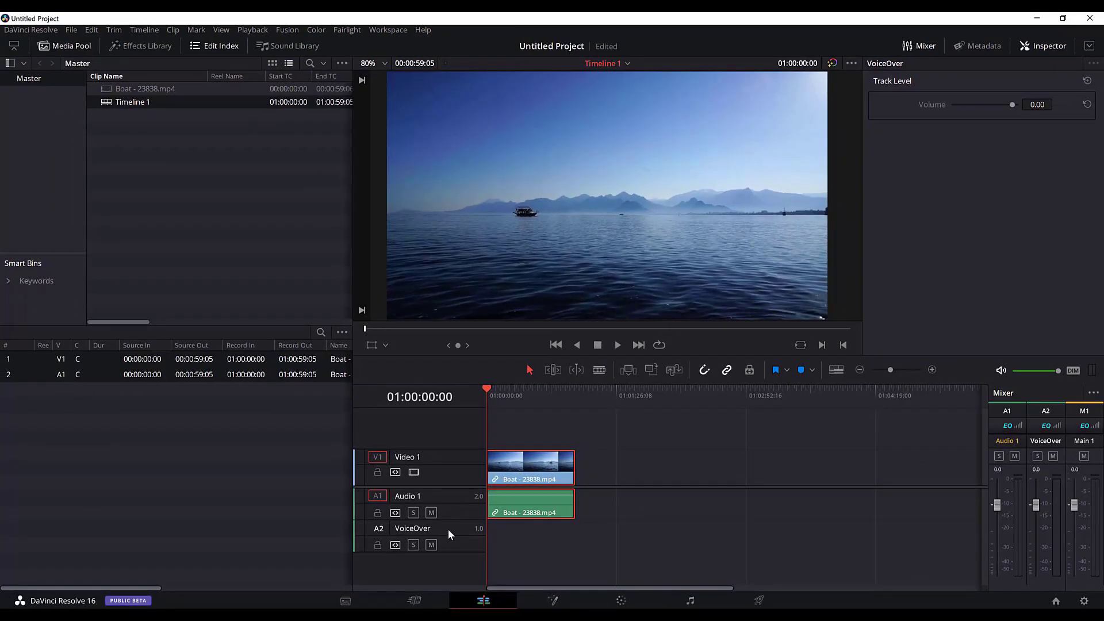
- On the Fairlight page, select the VoiceOver track and make sure the mixer is shown
{"action": "left_click", "coordinate": [691, 601]}
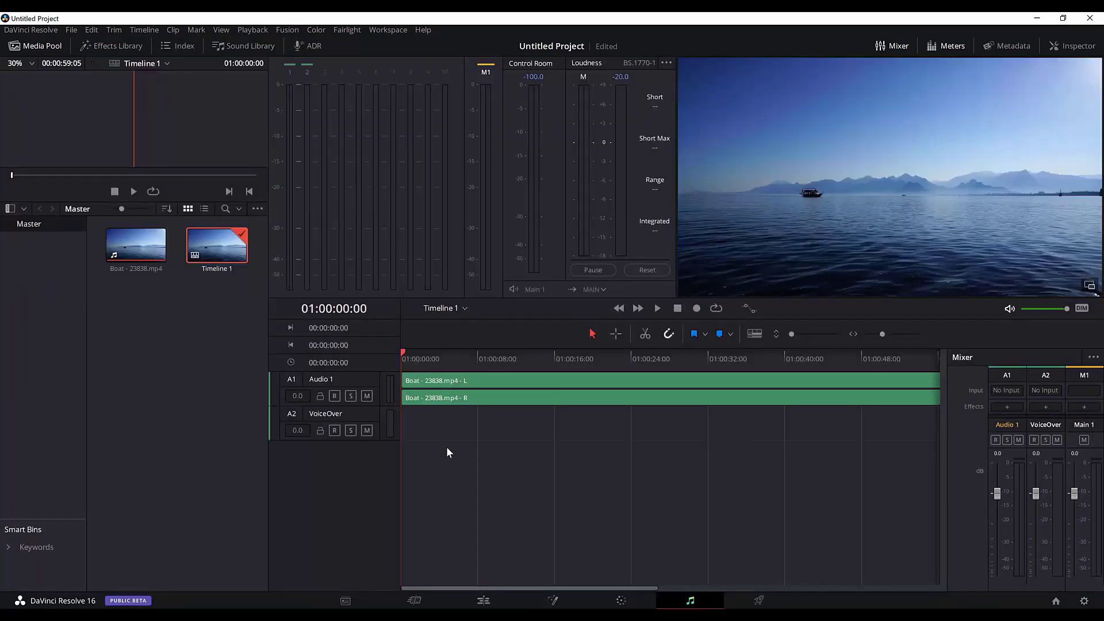
{"action": "left_click", "coordinate": [324, 415]}
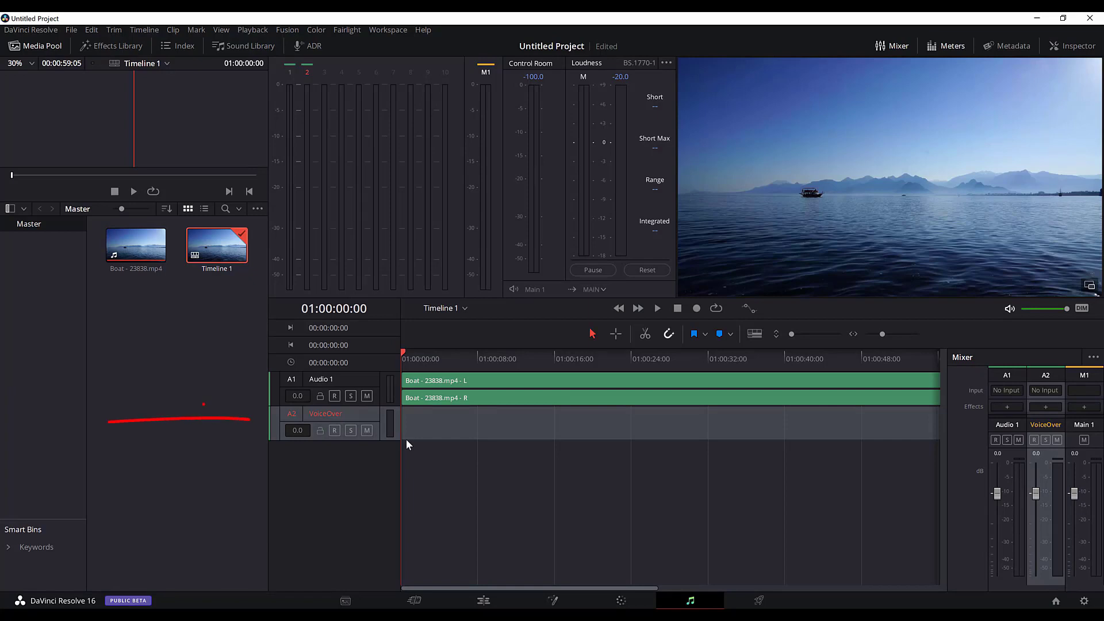
{"action": "left_click", "coordinate": [450, 446]}
{"action": "left_click", "coordinate": [351, 415]}
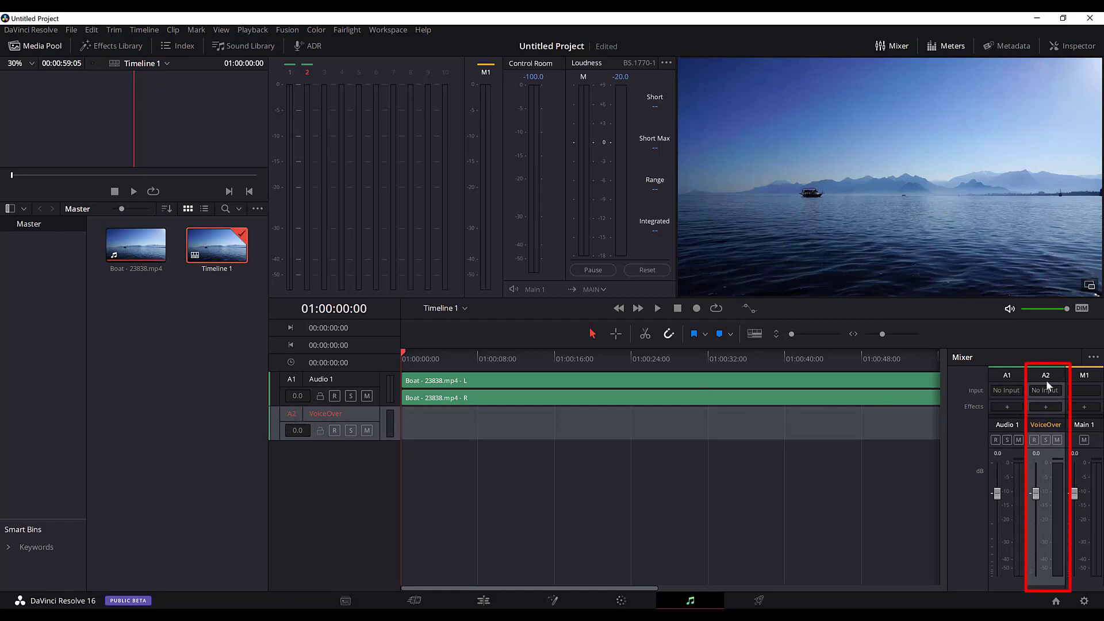
{"action": "left_click", "coordinate": [895, 44]}
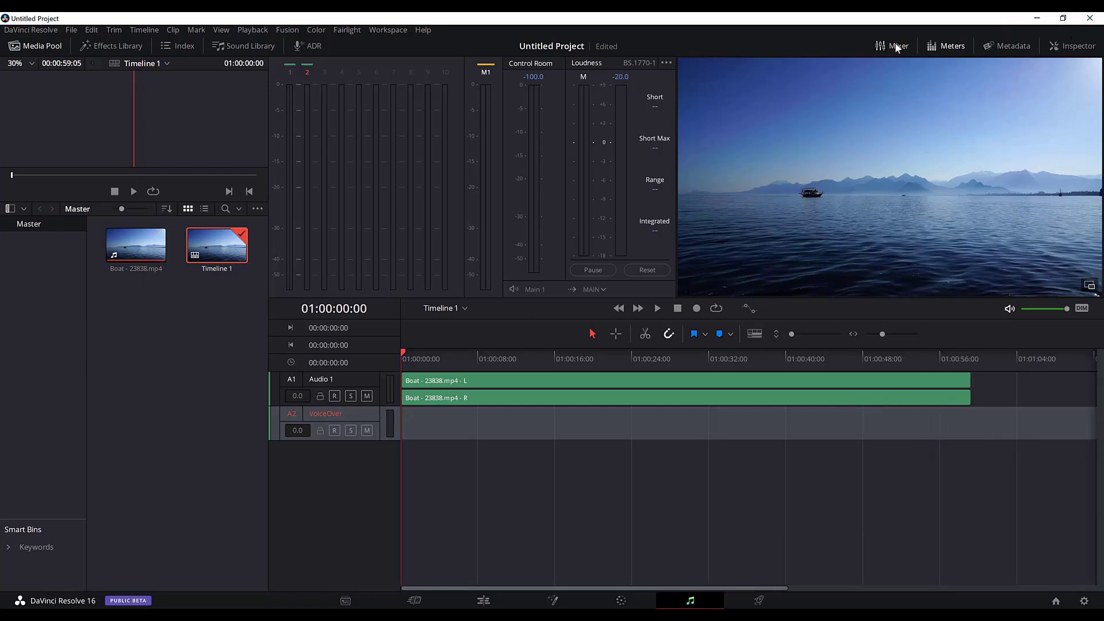
{"action": "left_click", "coordinate": [899, 45]}
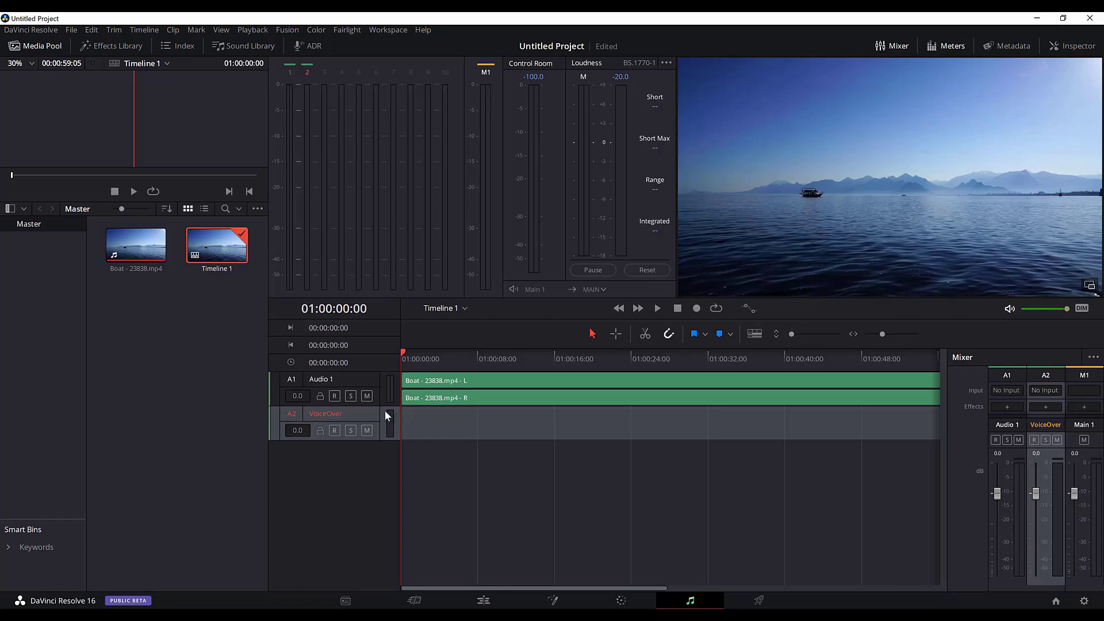
- Patch the microphone audio input to the VoiceOver track input and close the patching window
{"action": "left_click", "coordinate": [1050, 391]}
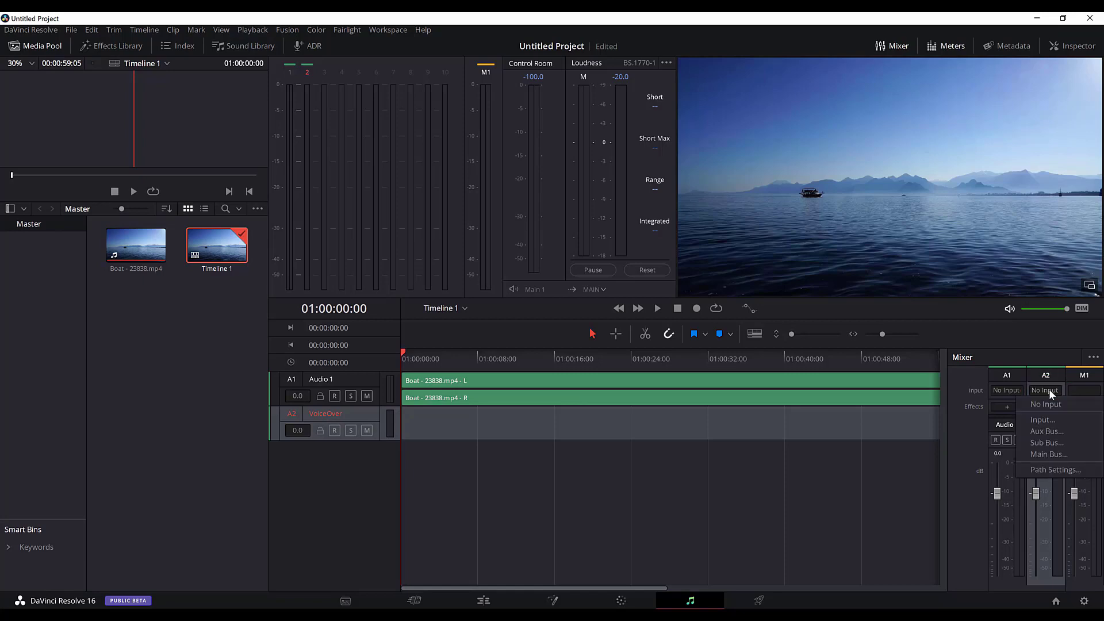
{"action": "left_click", "coordinate": [1045, 421]}
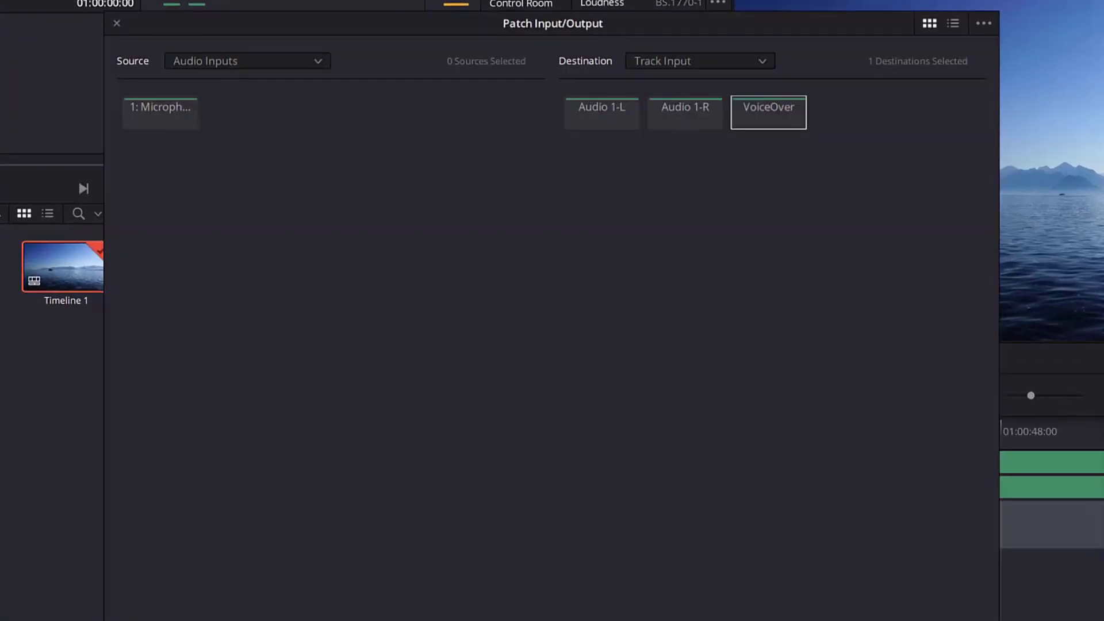
{"action": "left_click", "coordinate": [177, 121]}
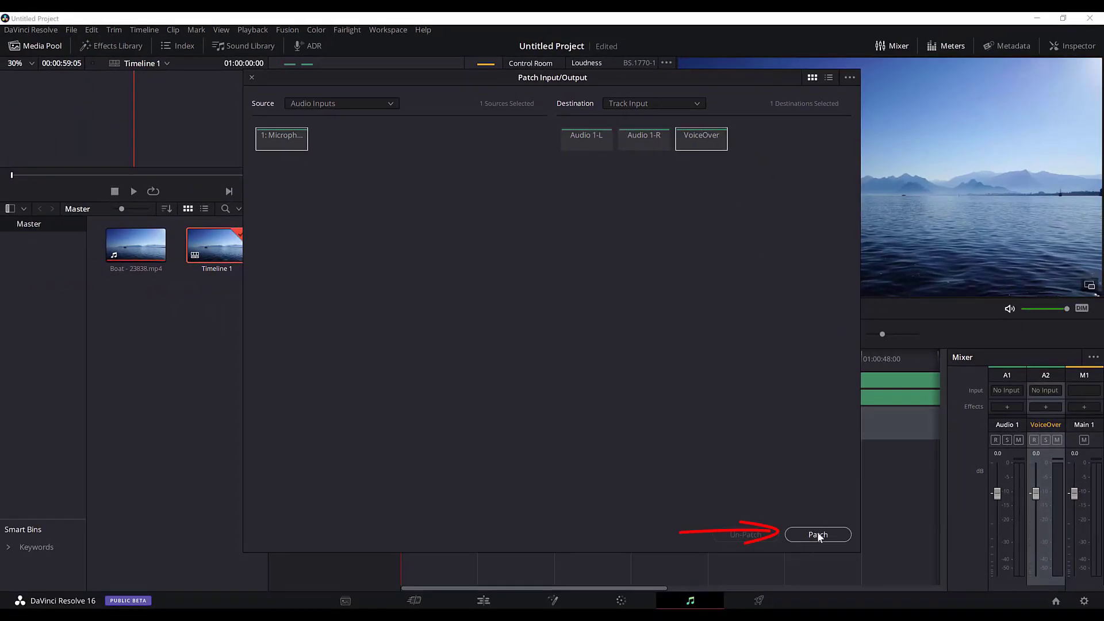
{"action": "left_click", "coordinate": [819, 536]}
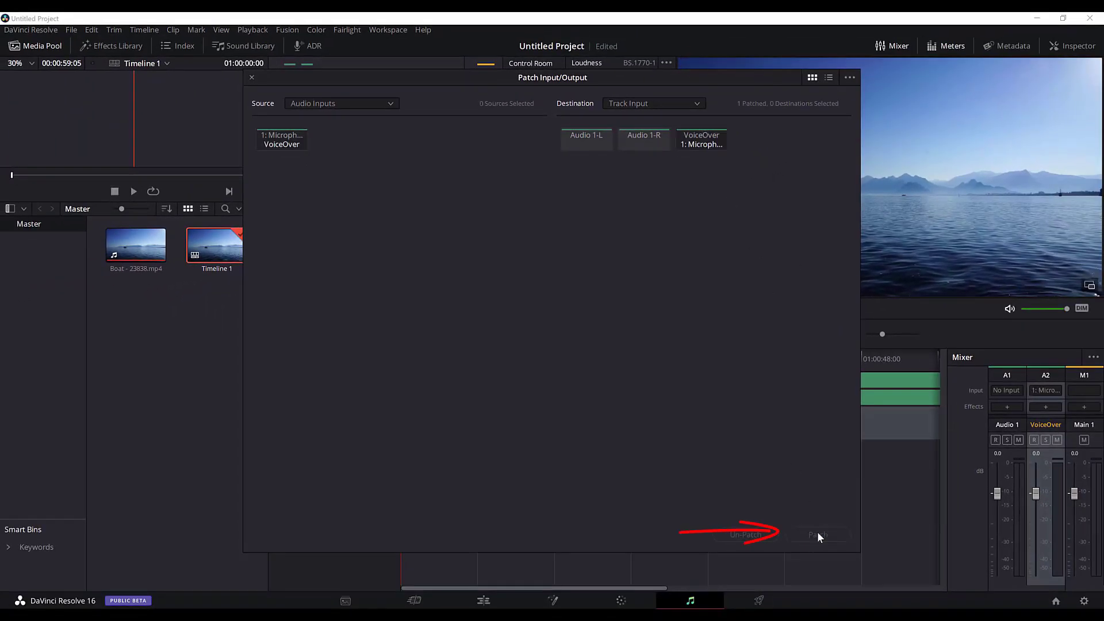
{"action": "left_click", "coordinate": [251, 77]}
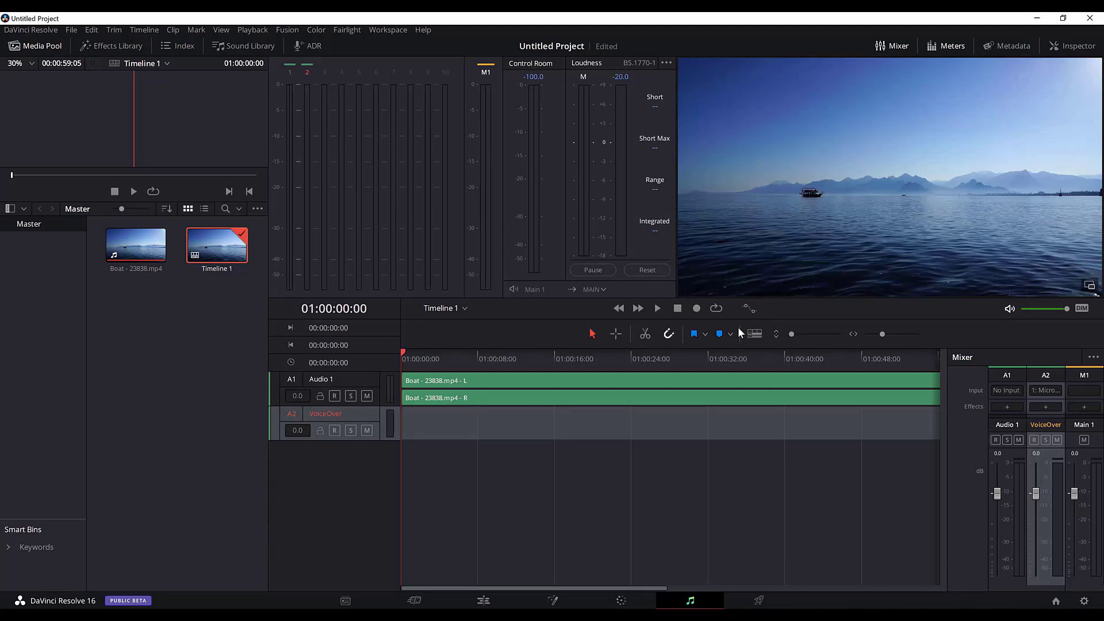
- Arm the VoiceOver track for recording and record about 41 seconds of narration from the start of the timeline
{"action": "left_click", "coordinate": [337, 434]}
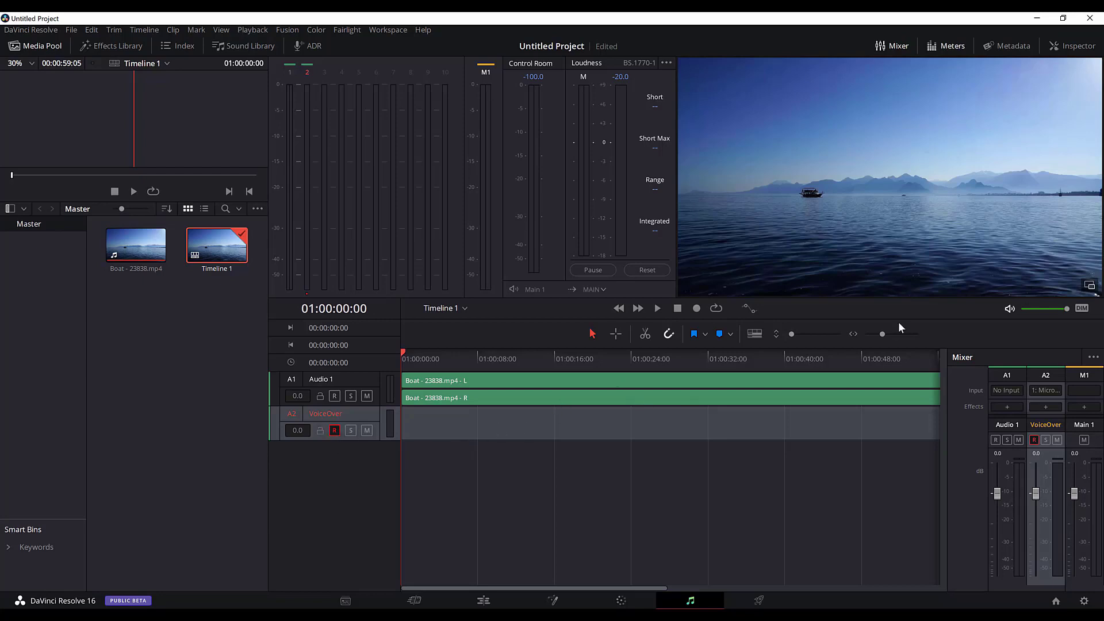
{"action": "left_click", "coordinate": [697, 310]}
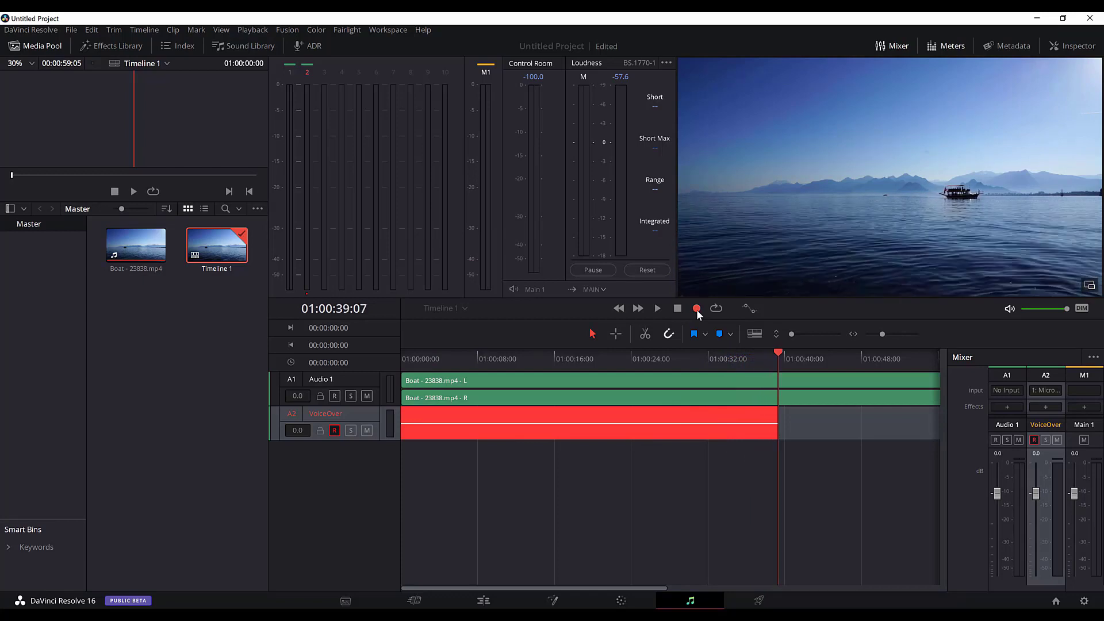
{"action": "left_click", "coordinate": [678, 309]}
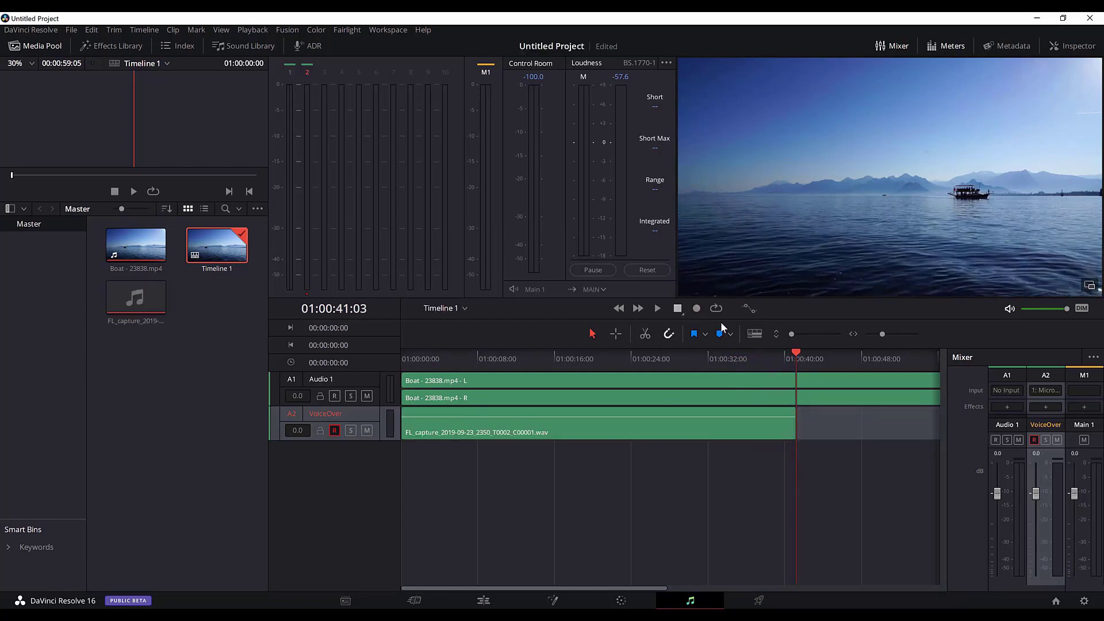
- Play back the voice-over recording from the start of the timeline, stopping after about 13 seconds
{"action": "left_click_drag", "start_coordinate": [797, 353], "coordinate": [383, 351]}
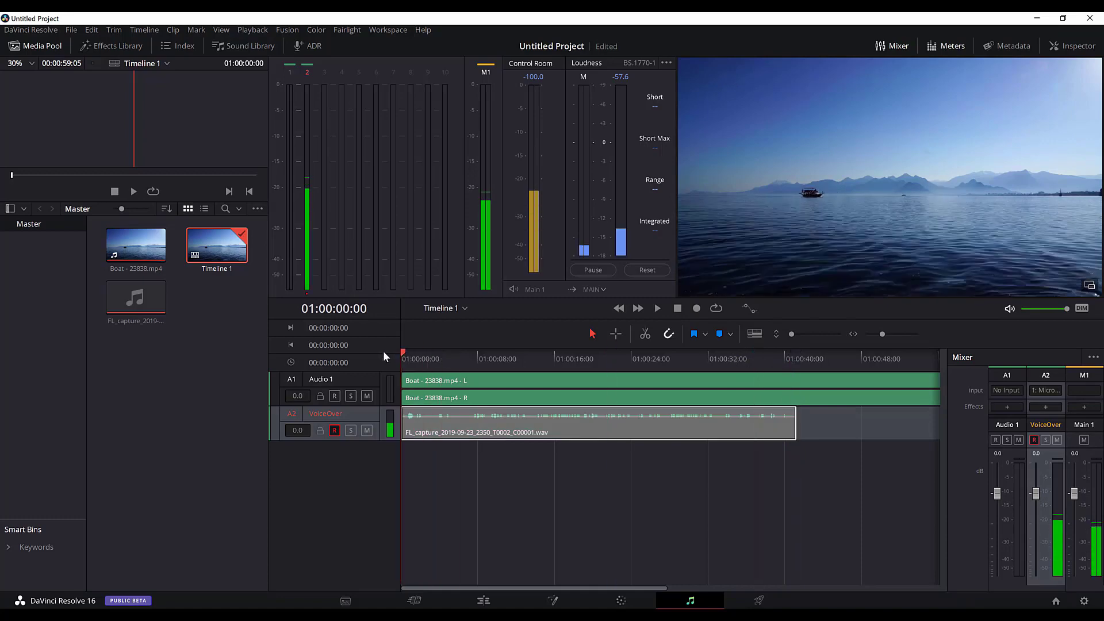
{"action": "left_click", "coordinate": [656, 311]}
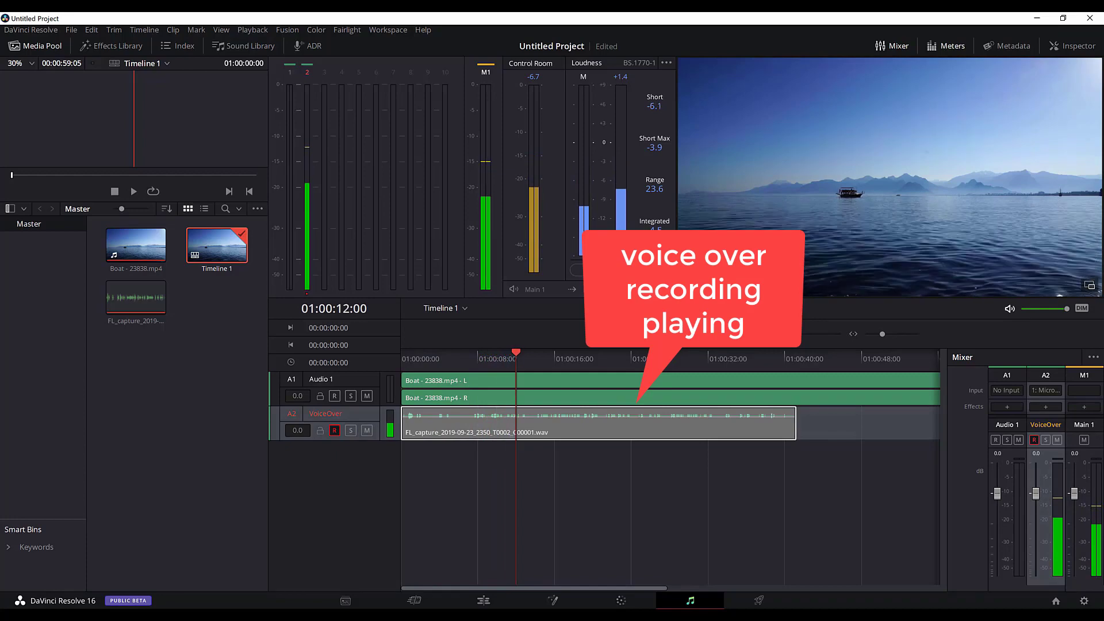
{"action": "key", "text": "space"}
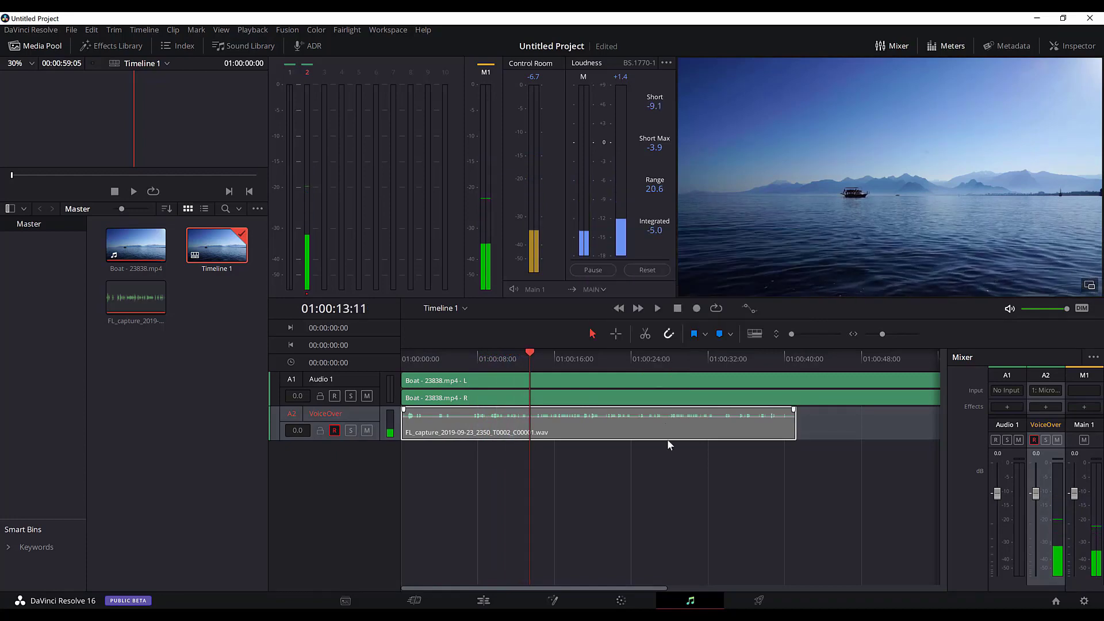
- Normalize the audio level of the VoiceOver clip using True Peak mode with a target level of -2.0 dBTP
{"action": "left_click", "coordinate": [688, 475]}
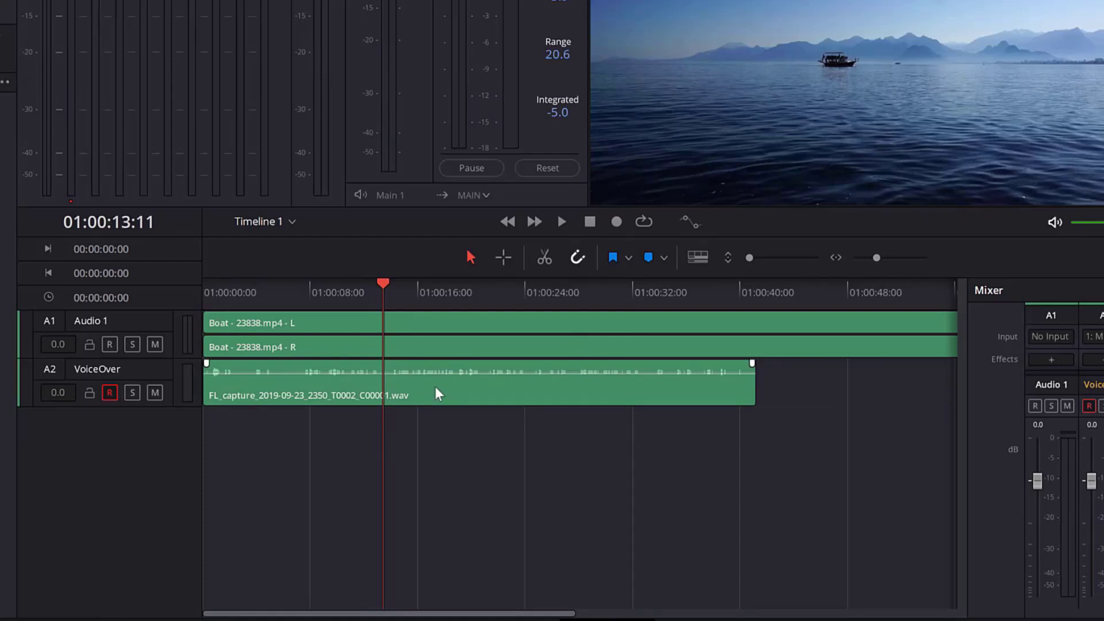
{"action": "right_click", "coordinate": [435, 386]}
{"action": "left_click", "coordinate": [426, 381]}
{"action": "left_click", "coordinate": [341, 387]}
{"action": "right_click", "coordinate": [512, 387]}
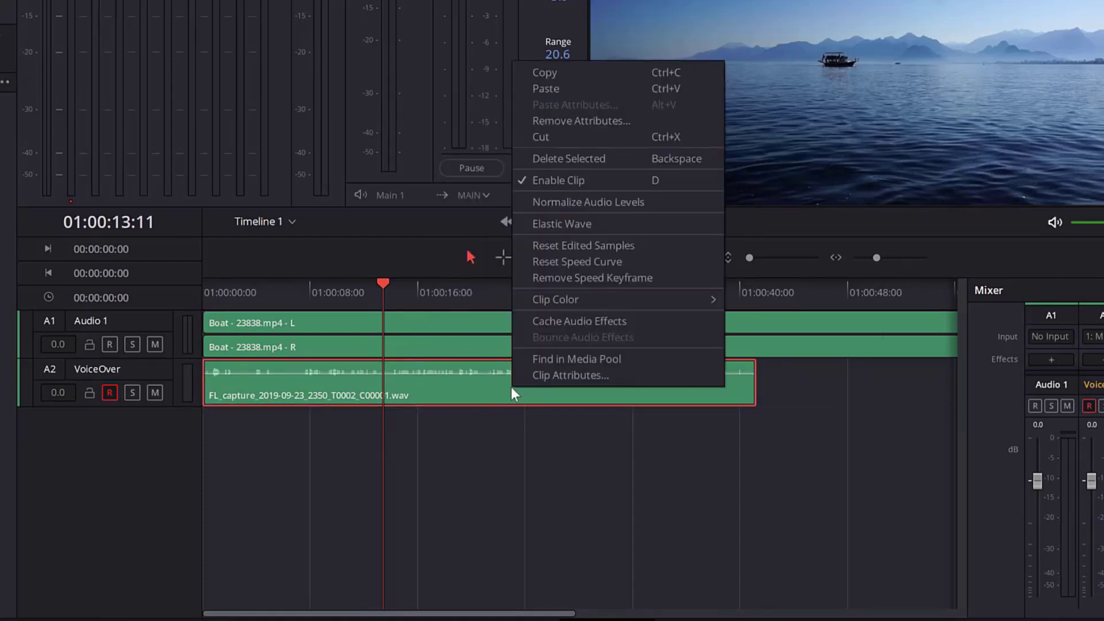
{"action": "left_click", "coordinate": [595, 203]}
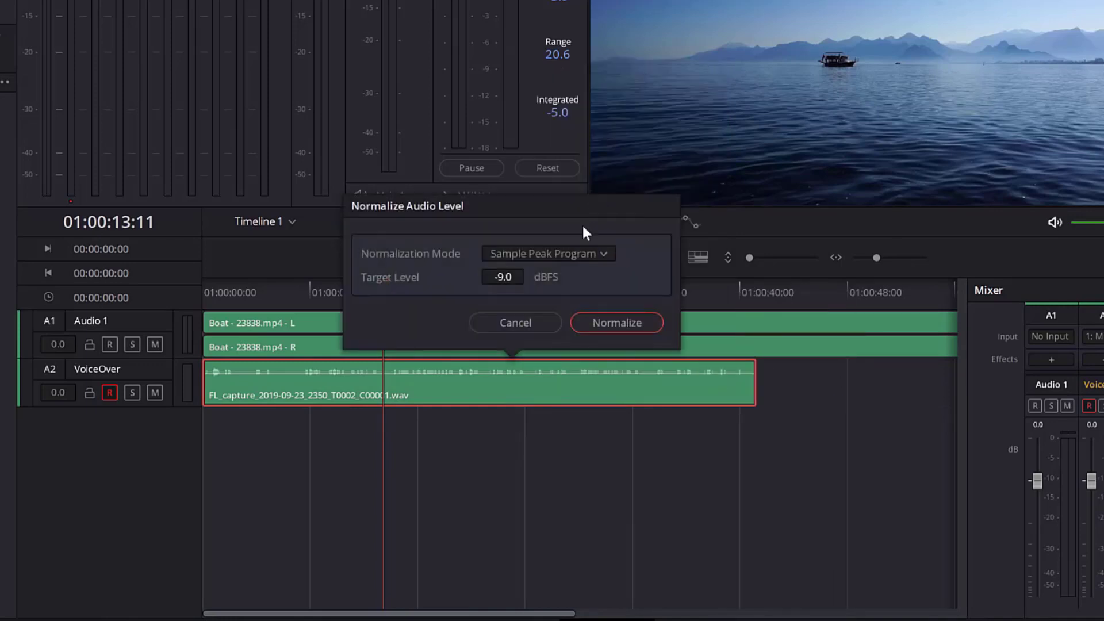
{"action": "left_click", "coordinate": [562, 254]}
{"action": "left_click", "coordinate": [540, 287]}
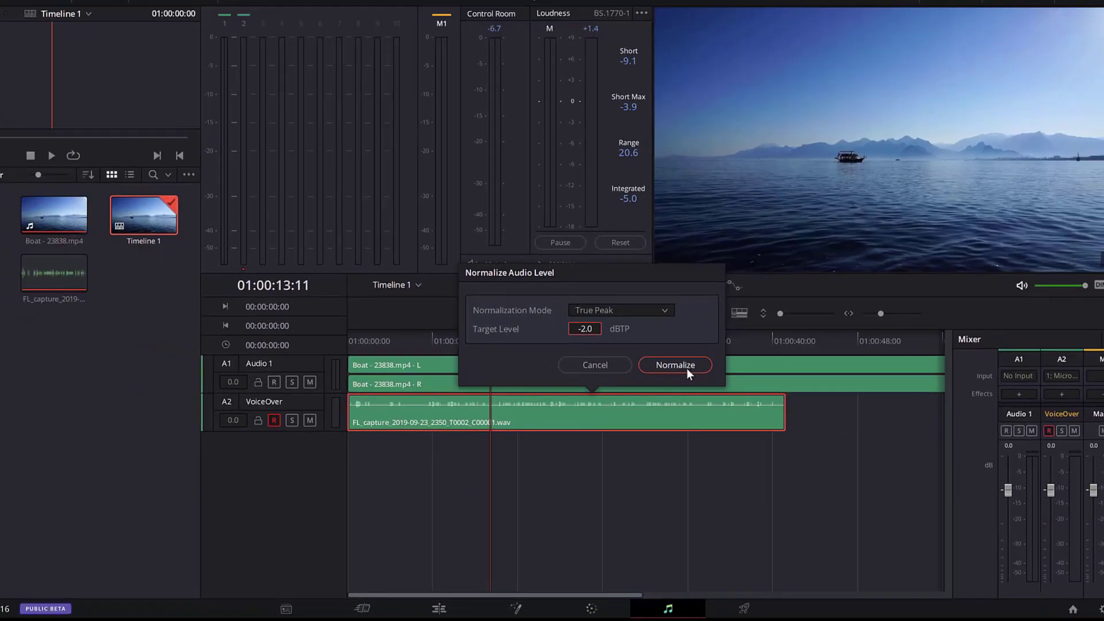
{"action": "left_click", "coordinate": [632, 323]}
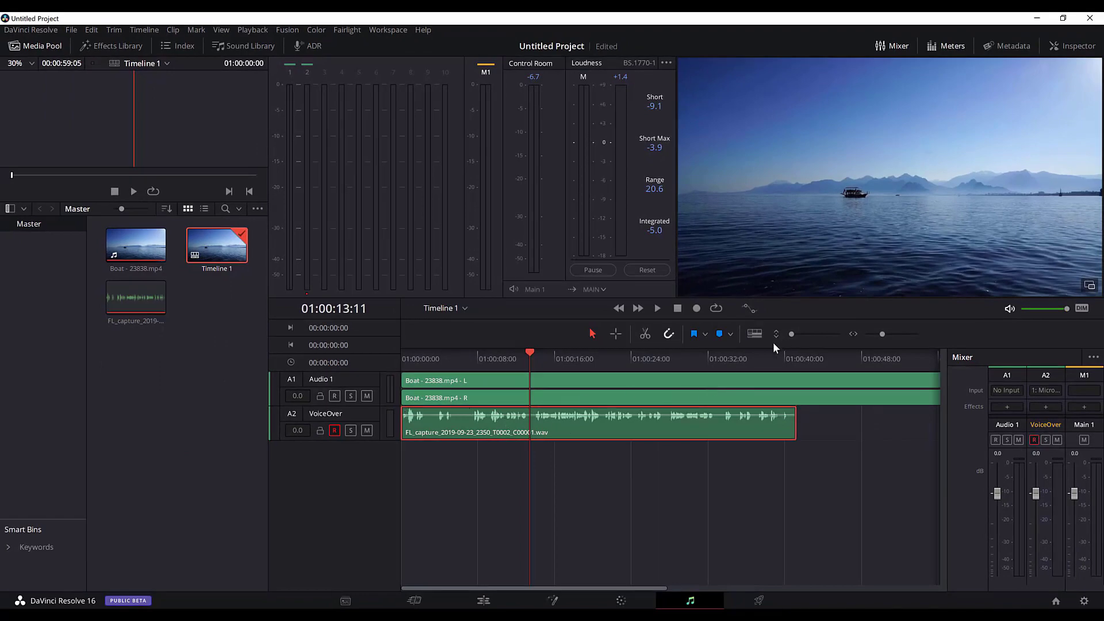
- Increase the track height and play back the normalized voice-over from the start of the timeline, stopping after about 15 seconds
{"action": "left_click_drag", "start_coordinate": [791, 335], "coordinate": [795, 337]}
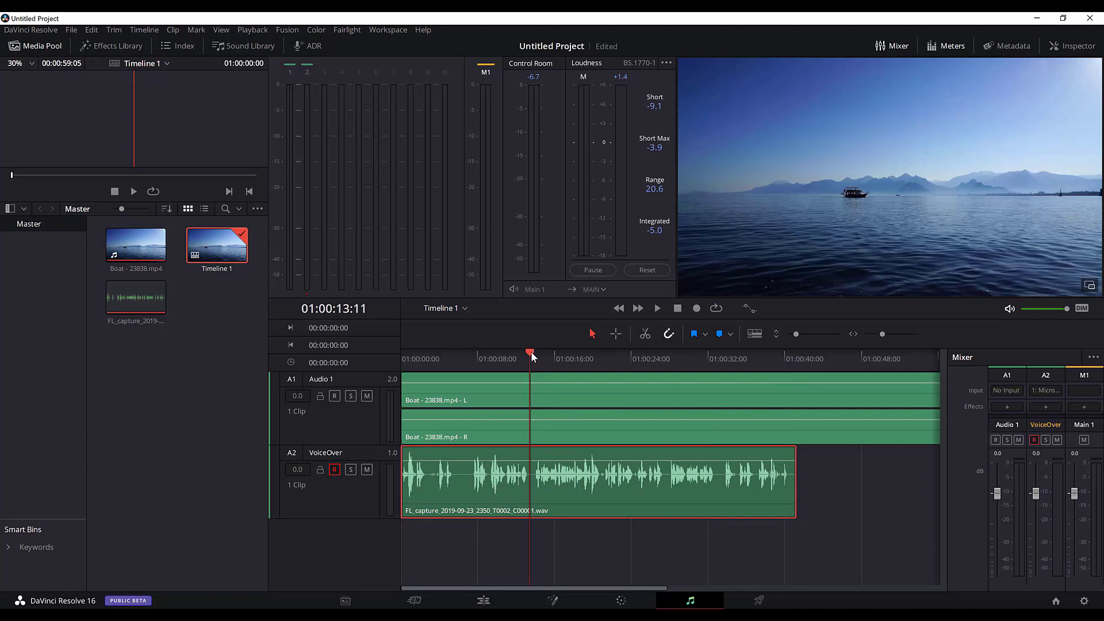
{"action": "left_click_drag", "start_coordinate": [531, 351], "coordinate": [405, 361]}
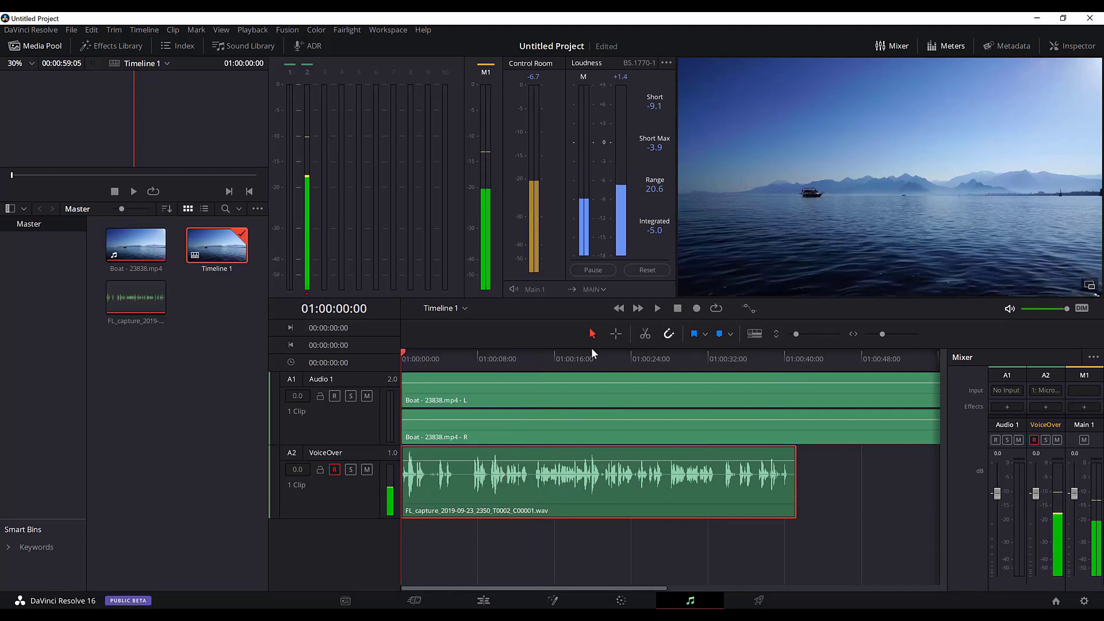
{"action": "left_click", "coordinate": [657, 308]}
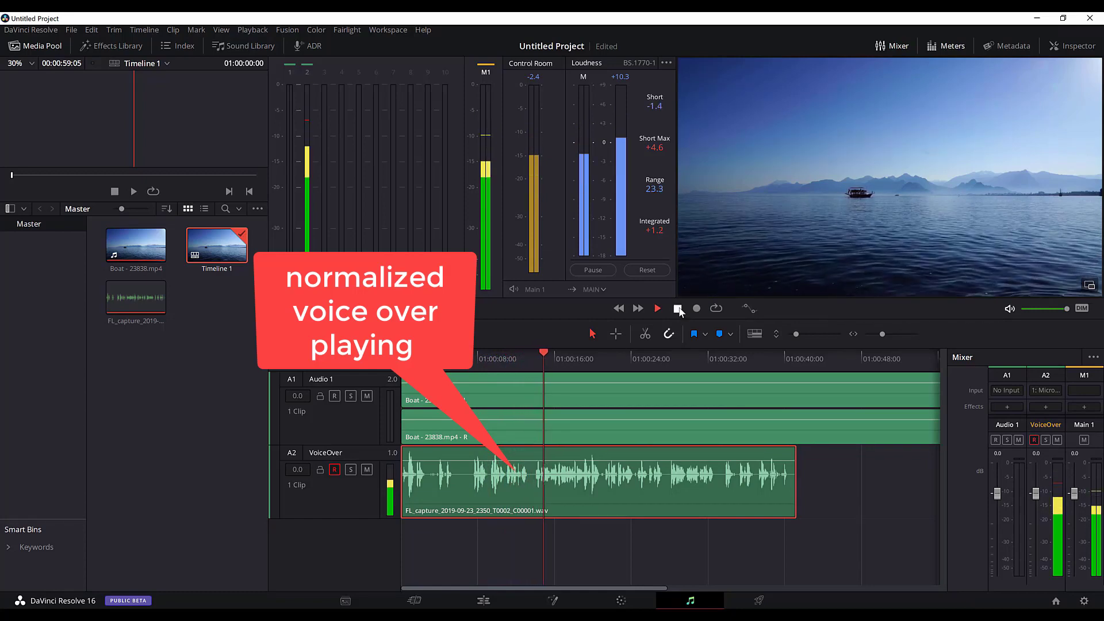
{"action": "left_click", "coordinate": [678, 309]}
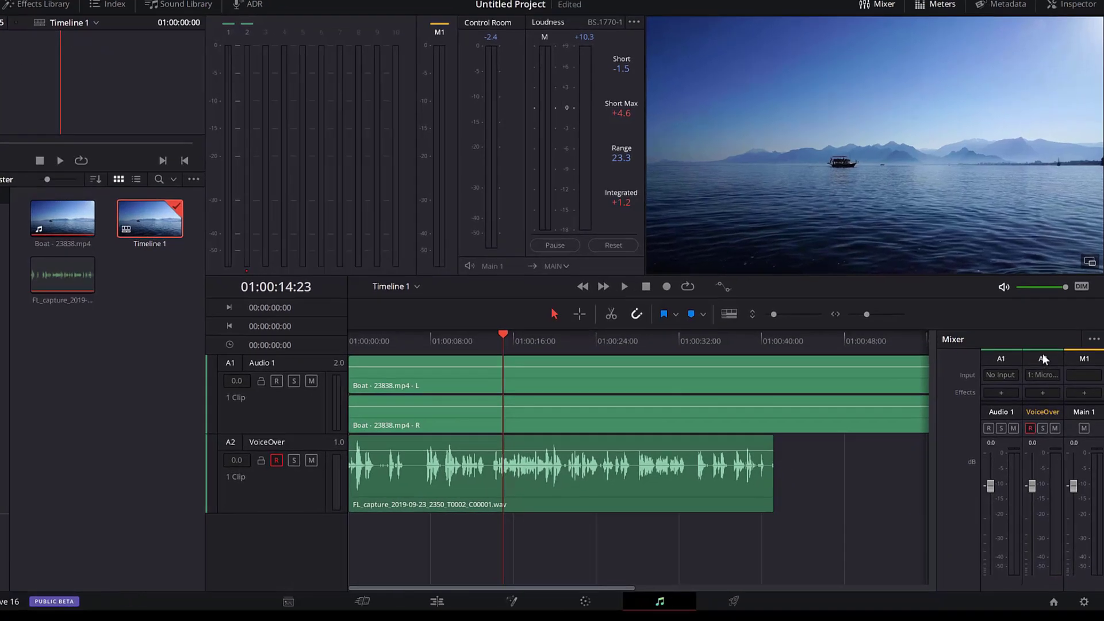
- Add the FairlightFX Noise Reduction effect to the VoiceOver track
{"action": "left_click", "coordinate": [1050, 375]}
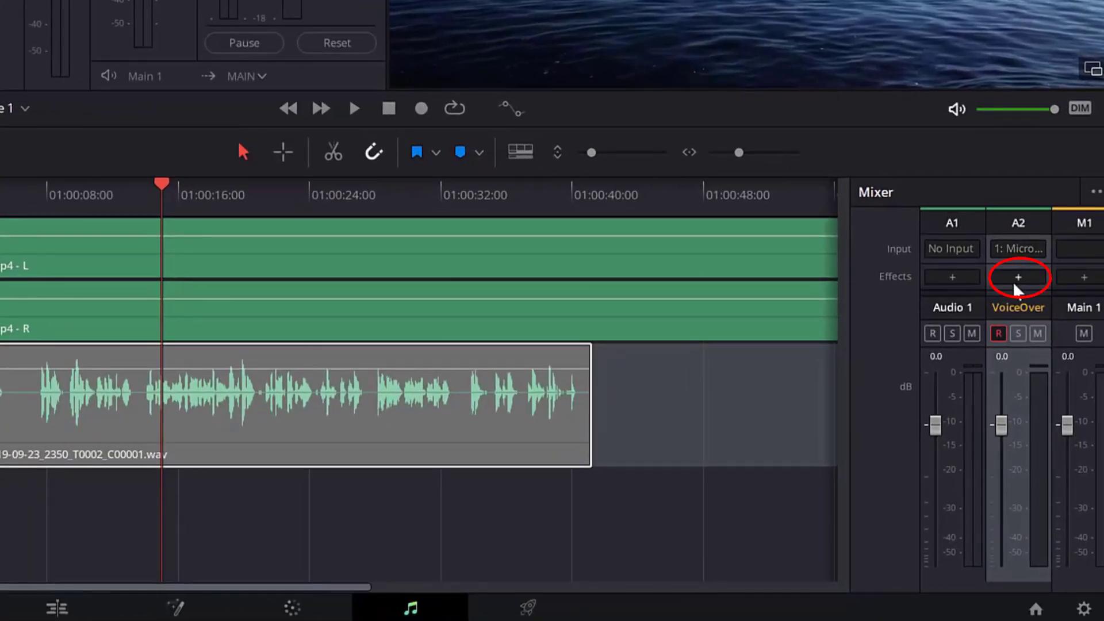
{"action": "left_click", "coordinate": [1017, 278]}
{"action": "mouse_move", "coordinate": [1019, 304]}
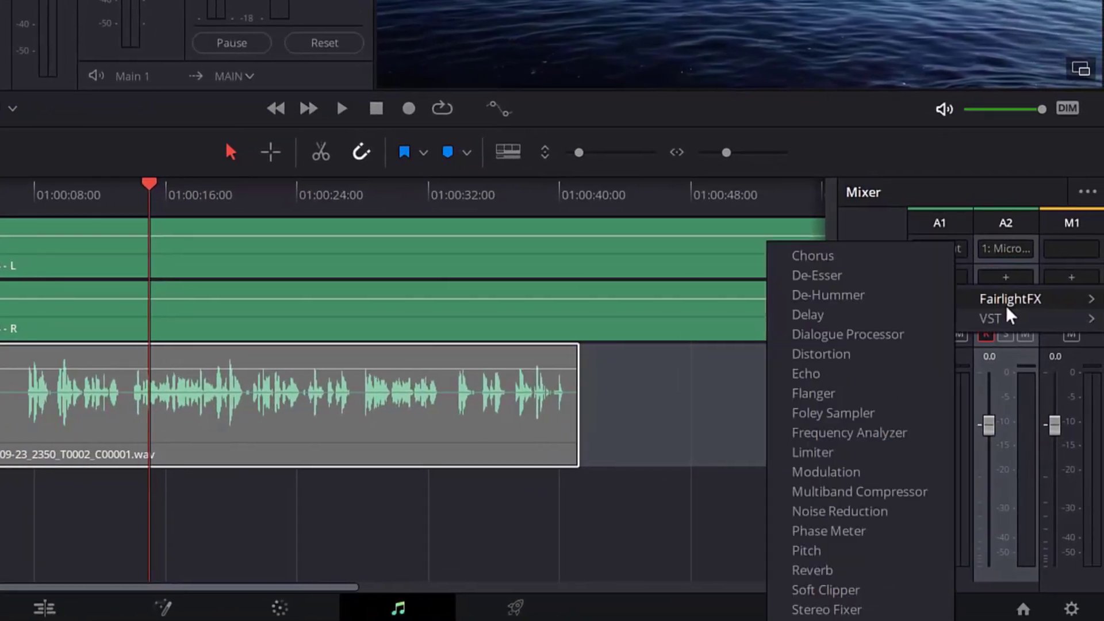
{"action": "left_click", "coordinate": [1009, 280]}
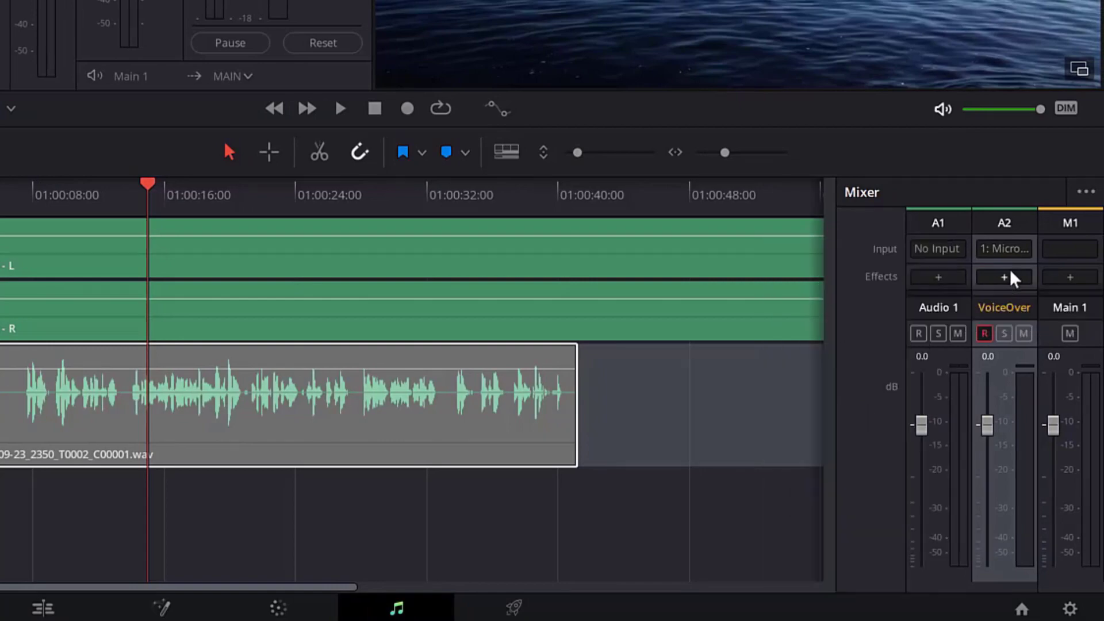
{"action": "left_click", "coordinate": [1010, 272]}
{"action": "left_click", "coordinate": [987, 276]}
{"action": "left_click", "coordinate": [988, 278]}
{"action": "mouse_move", "coordinate": [989, 298]}
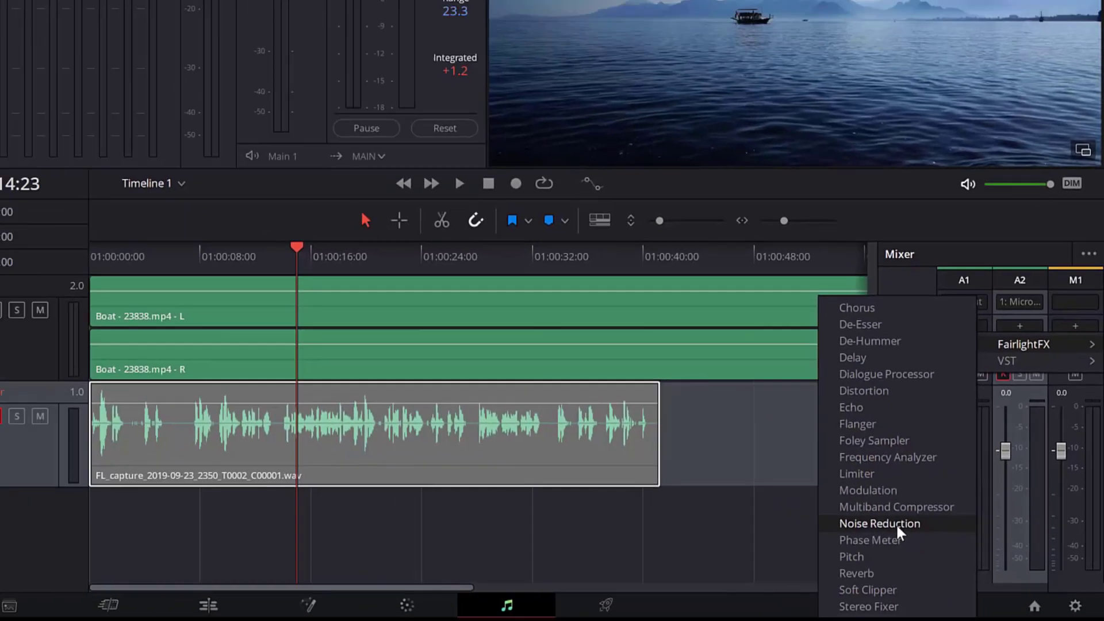
{"action": "left_click", "coordinate": [857, 511]}
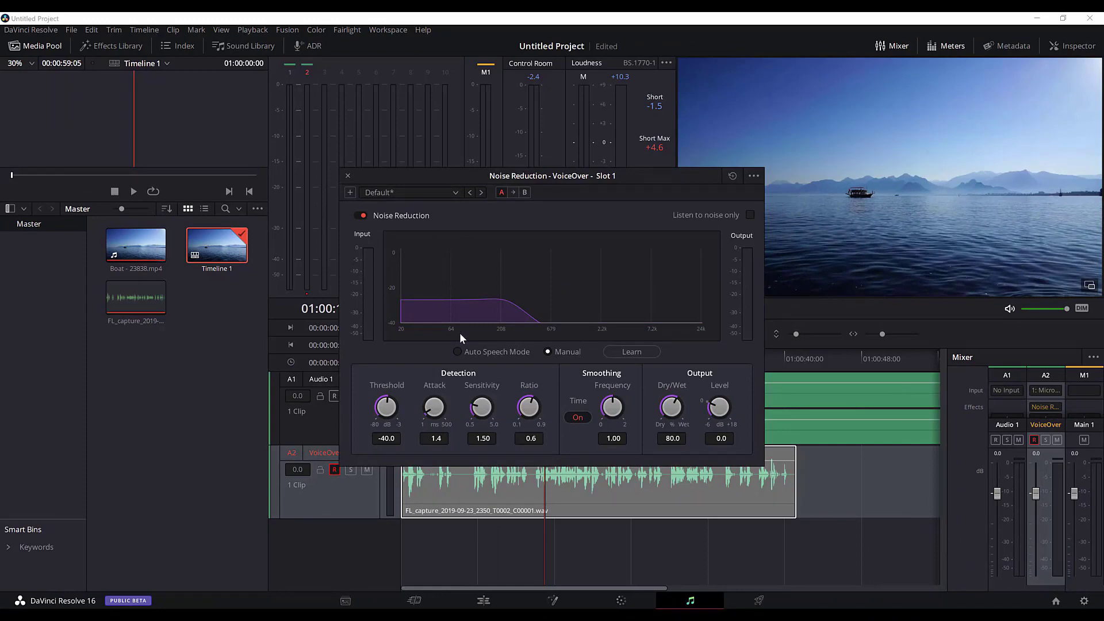
- Start learning the noise profile in Manual mode and play the voice-over from the start, comparing it with Noise Reduction off and on
{"action": "left_click", "coordinate": [455, 194]}
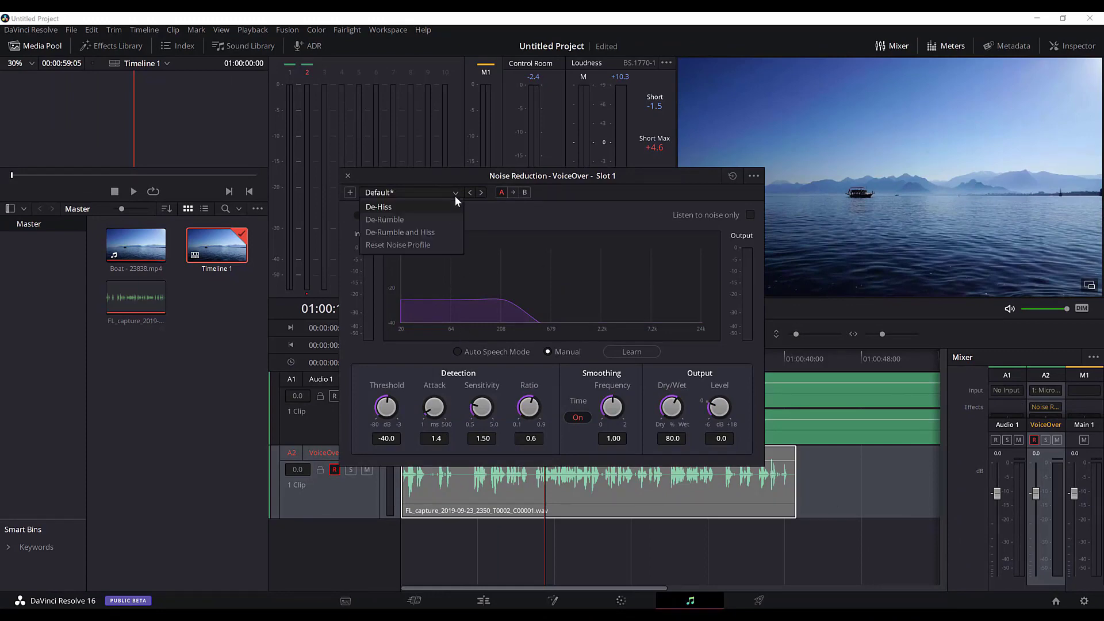
{"action": "left_click", "coordinate": [426, 206]}
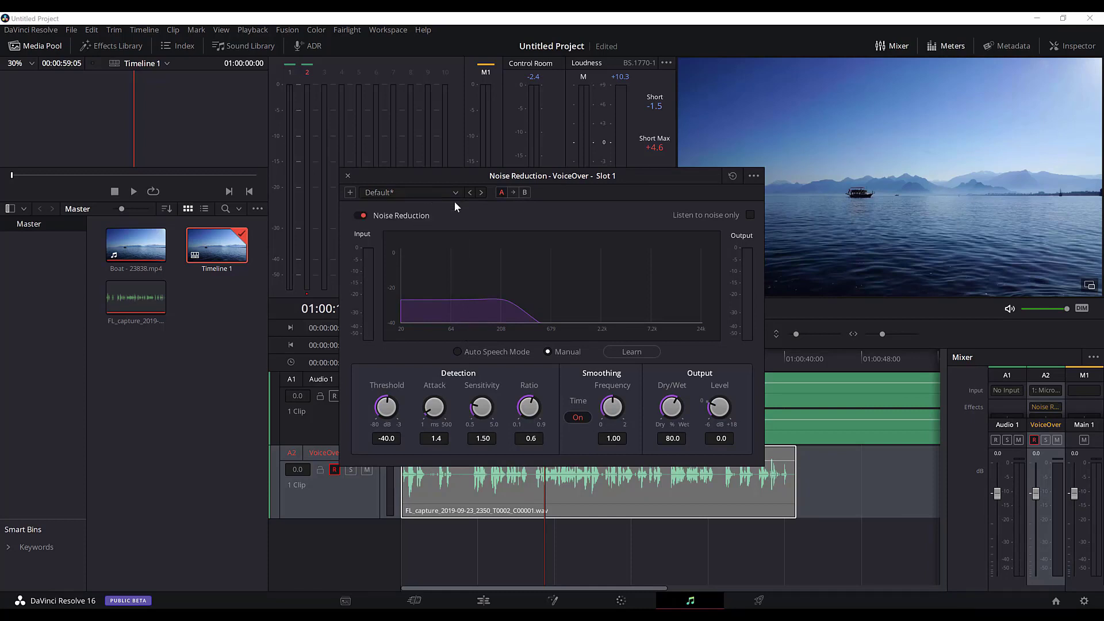
{"action": "left_click", "coordinate": [622, 351]}
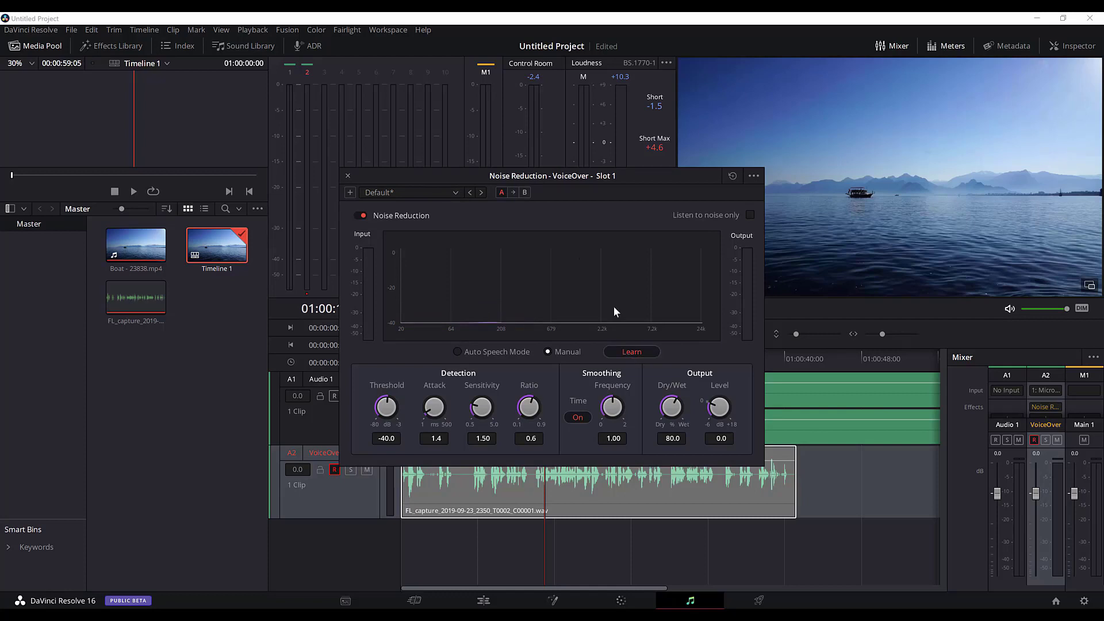
{"action": "left_click_drag", "start_coordinate": [557, 176], "coordinate": [742, 99]}
{"action": "left_click_drag", "start_coordinate": [546, 353], "coordinate": [368, 355]}
{"action": "key", "text": "space"}
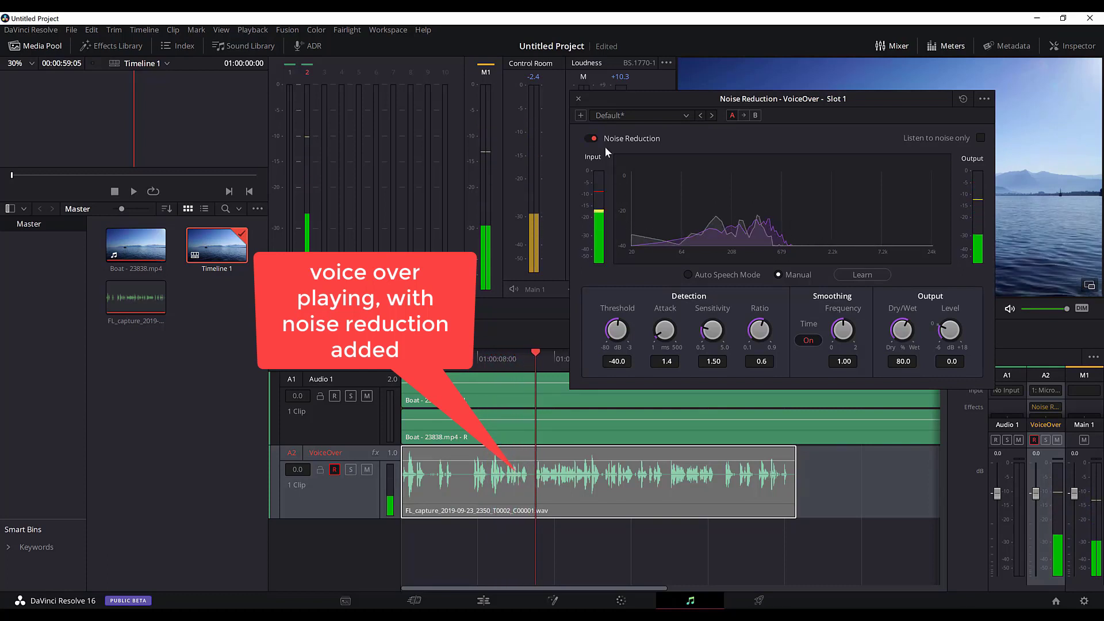
{"action": "left_click", "coordinate": [592, 138]}
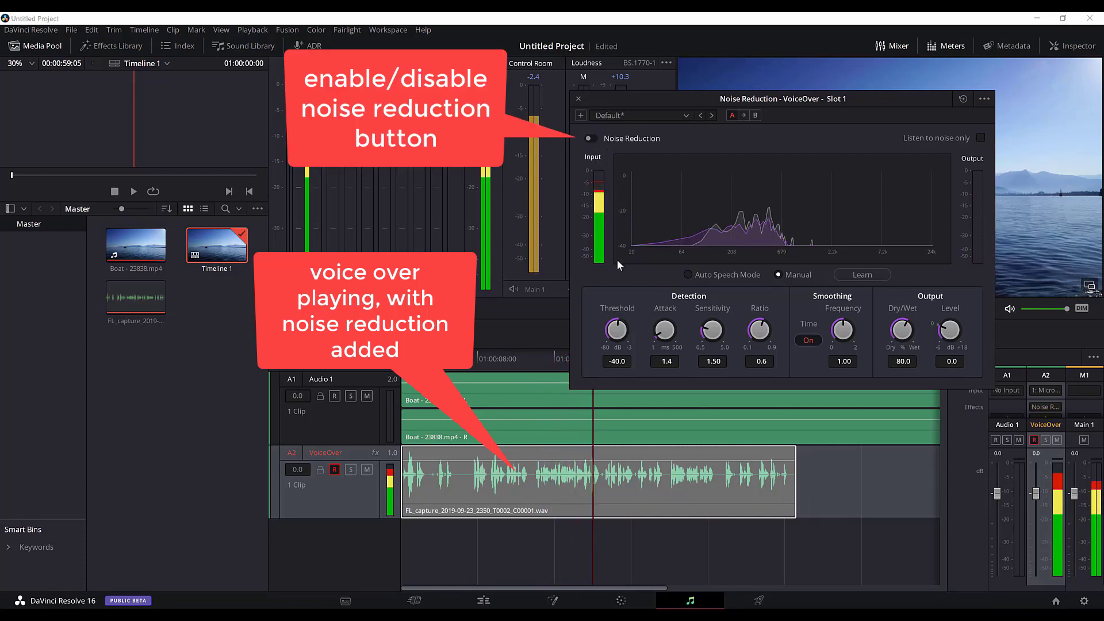
{"action": "left_click", "coordinate": [597, 138]}
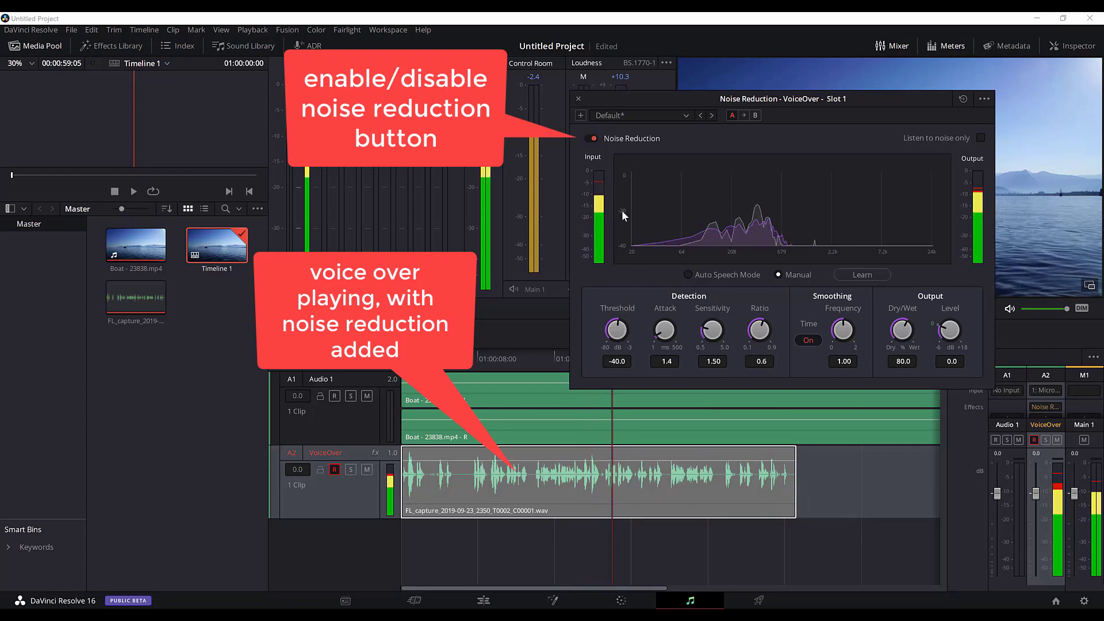
- Switch Noise Reduction to Auto Speech Mode, close its window and set the playhead to 01:00:25:18
{"action": "left_click", "coordinate": [728, 276]}
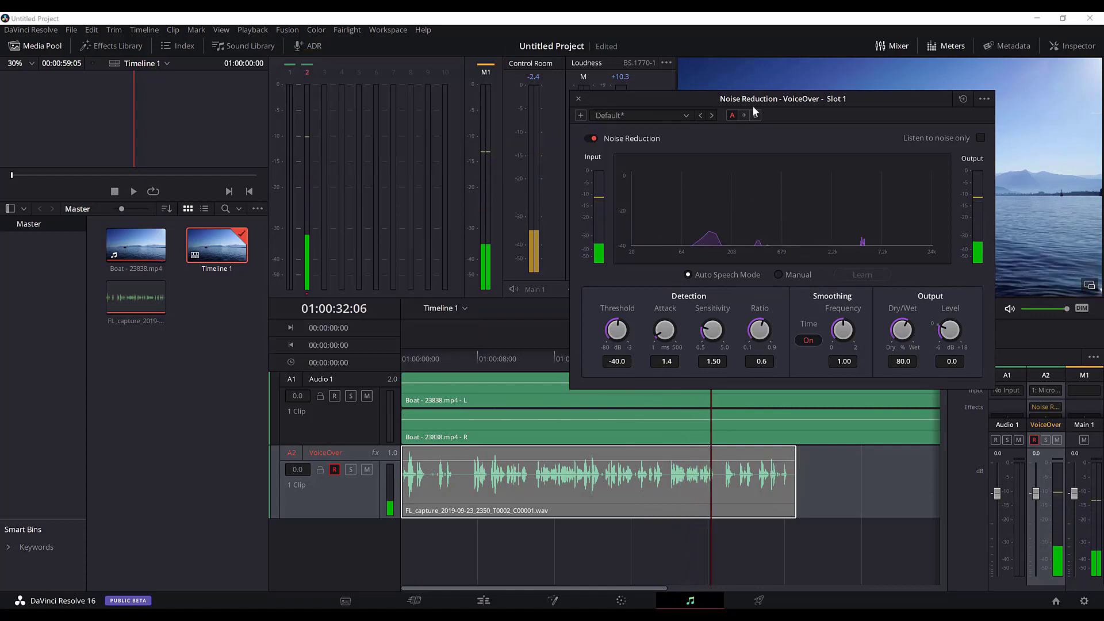
{"action": "left_click_drag", "start_coordinate": [762, 99], "coordinate": [819, 61]}
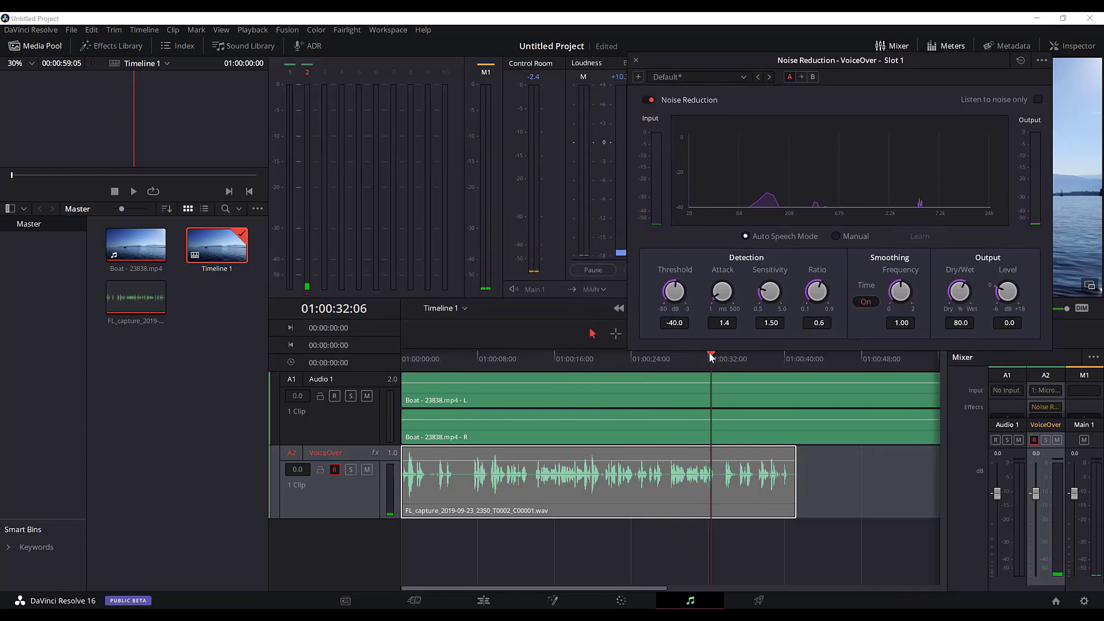
{"action": "left_click_drag", "start_coordinate": [711, 357], "coordinate": [627, 358]}
{"action": "left_click", "coordinate": [636, 61]}
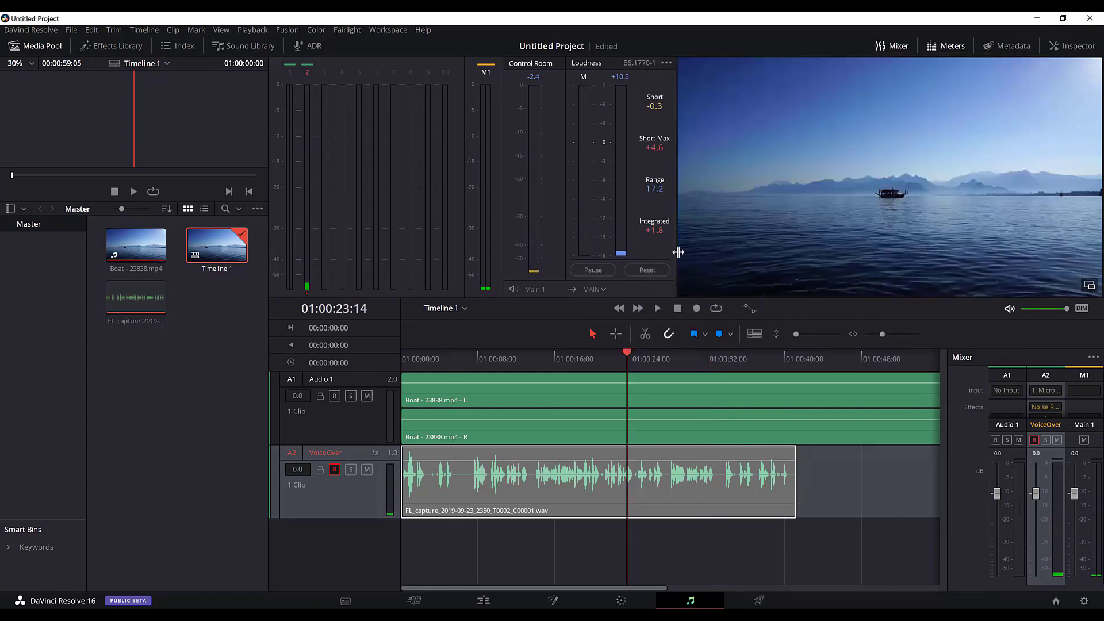
{"action": "mouse_move", "coordinate": [629, 358]}
{"action": "left_mouse_down"}
{"action": "mouse_move", "coordinate": [600, 358]}
{"action": "mouse_move", "coordinate": [648, 358]}
{"action": "left_mouse_up"}
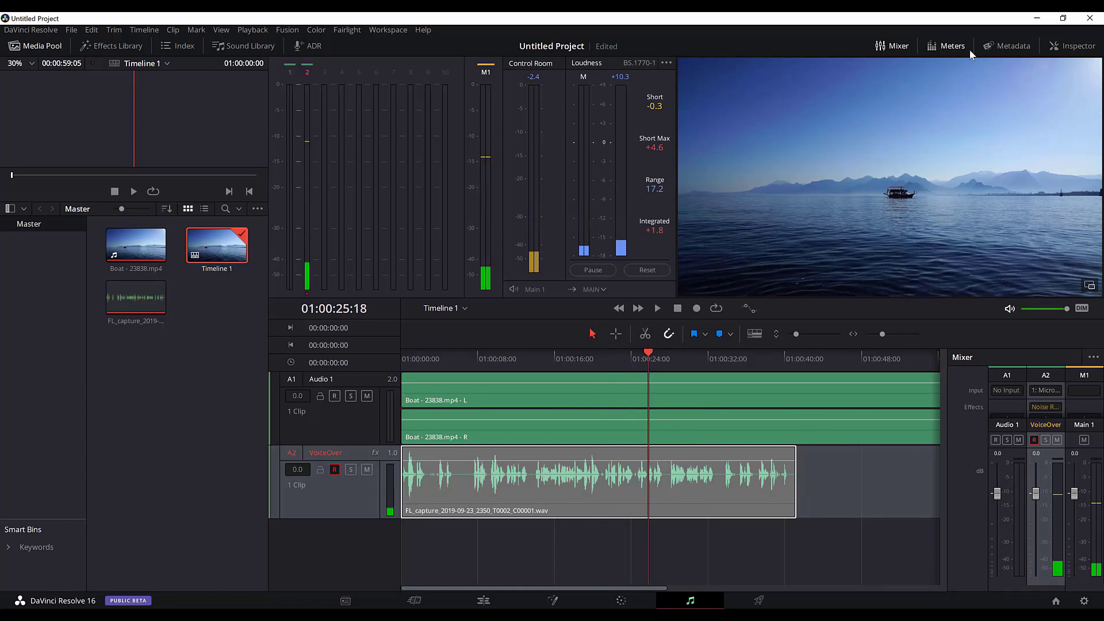
- Hide the audio meters to expand the mixer and add the FairlightFX Dialogue Processor to the VoiceOver track
{"action": "left_click", "coordinate": [991, 45]}
{"action": "left_click", "coordinate": [991, 45]}
{"action": "left_click", "coordinate": [955, 46]}
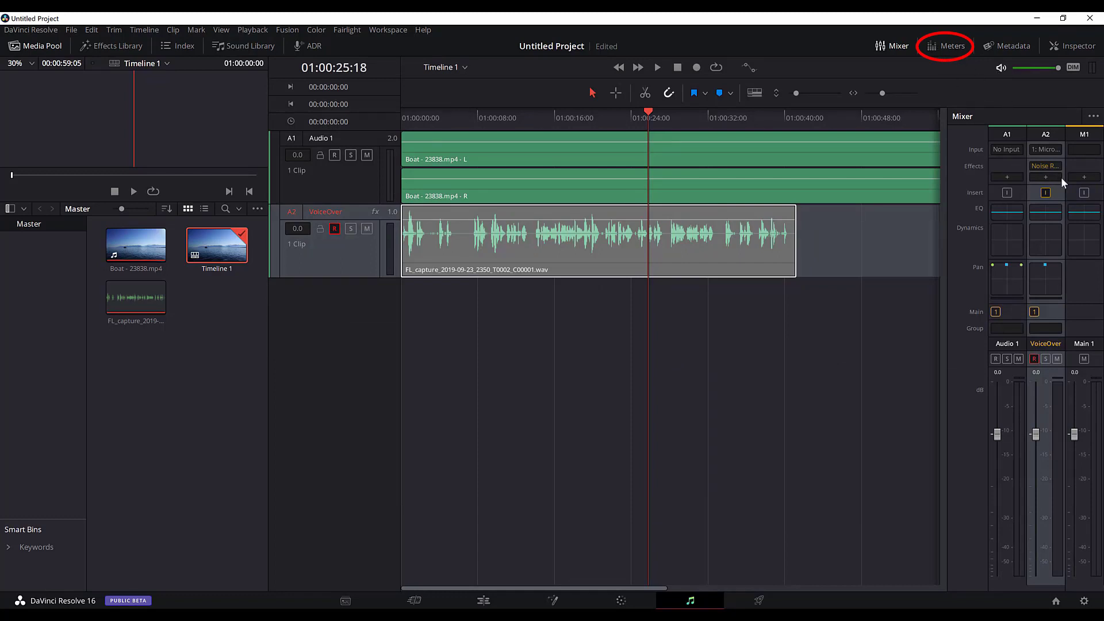
{"action": "left_click", "coordinate": [1044, 178]}
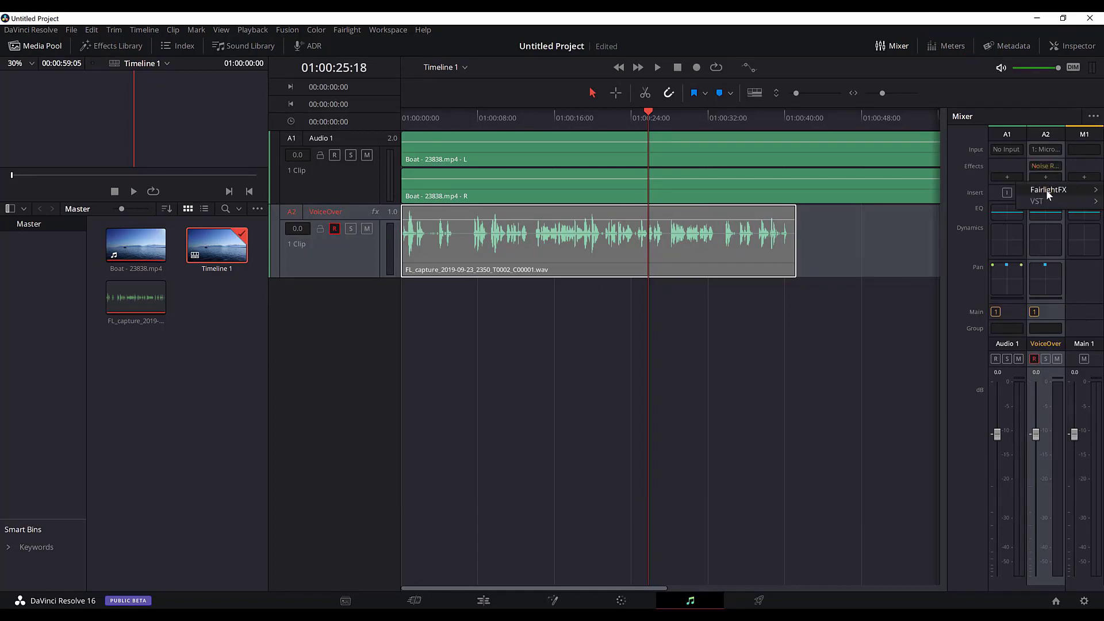
{"action": "mouse_move", "coordinate": [1046, 191]}
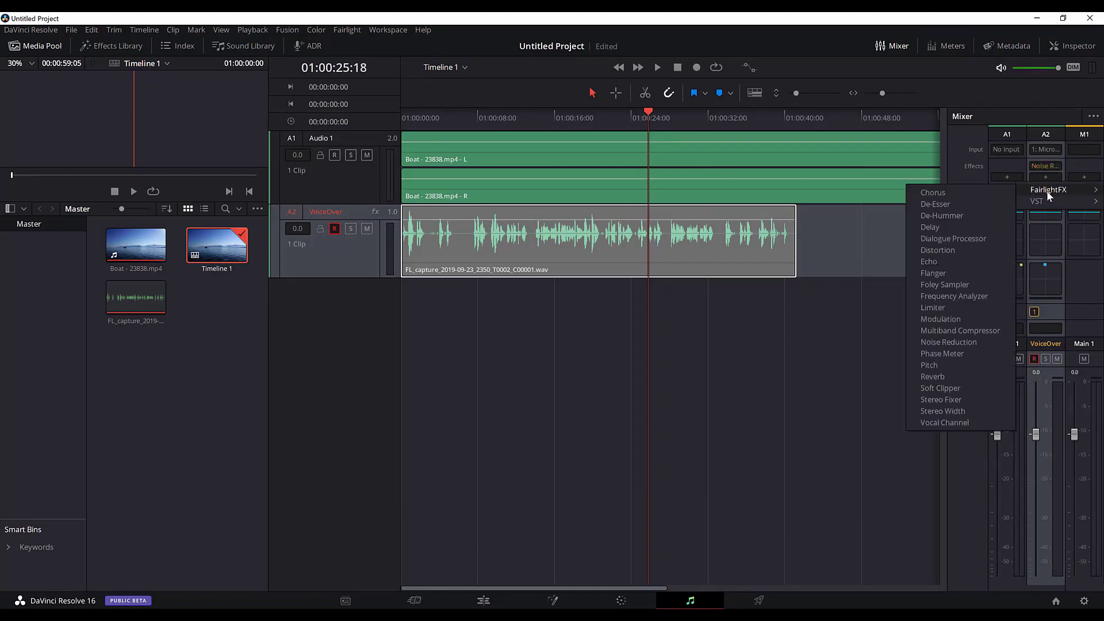
{"action": "left_click", "coordinate": [967, 238]}
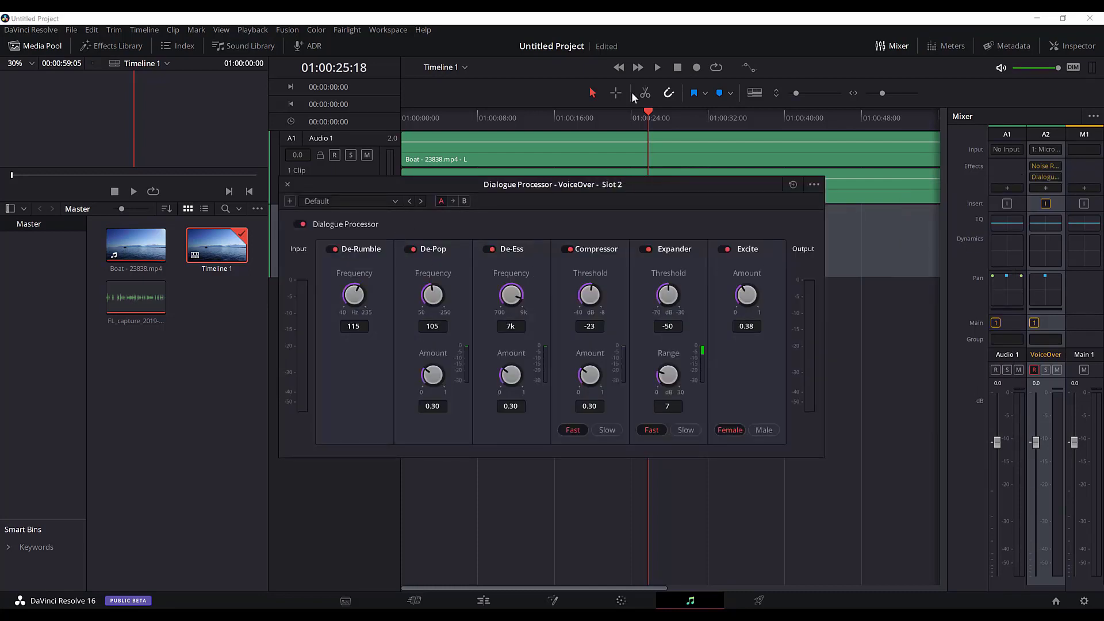
- Play the voice-over from the start of the timeline and compare it with the Dialogue Processor disabled and re-enabled
{"action": "key", "text": "Home"}
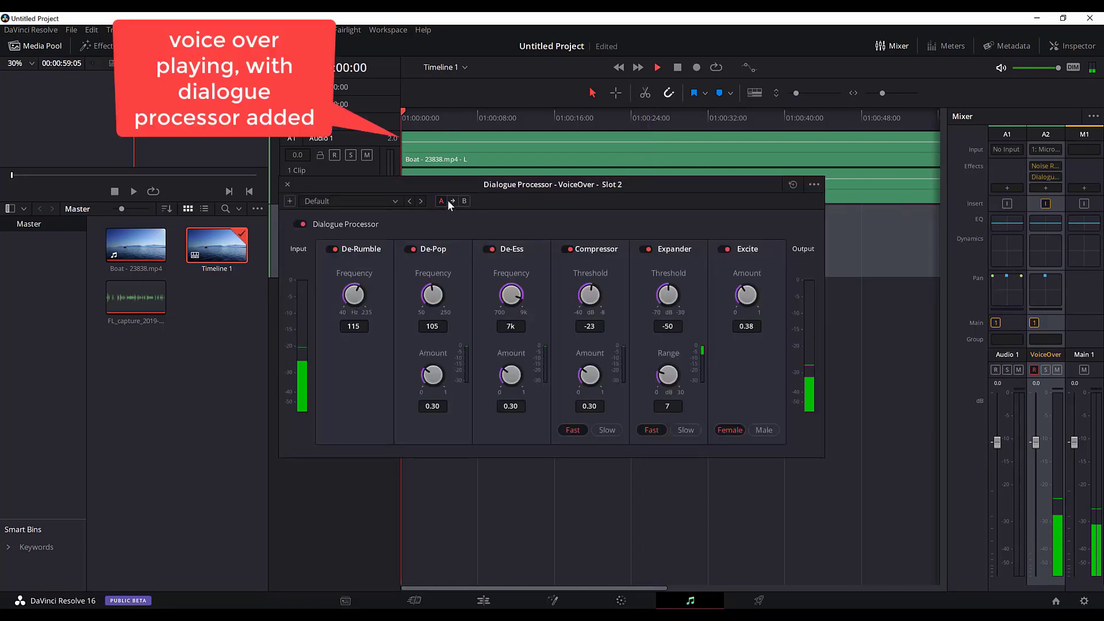
{"action": "key", "text": "space"}
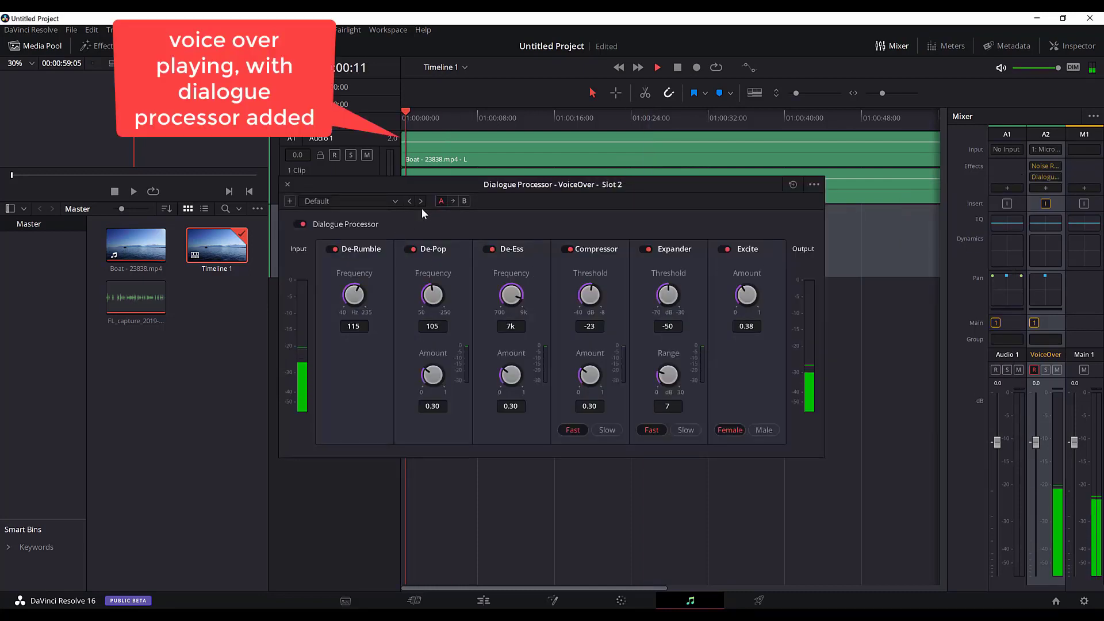
{"action": "left_click", "coordinate": [299, 223]}
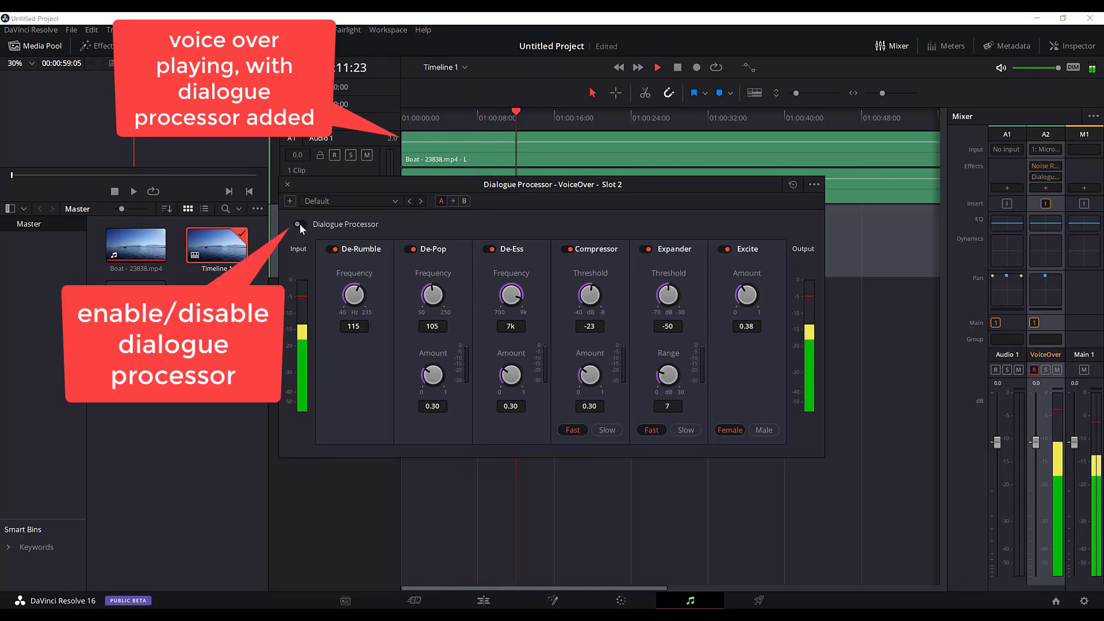
{"action": "left_click", "coordinate": [299, 223]}
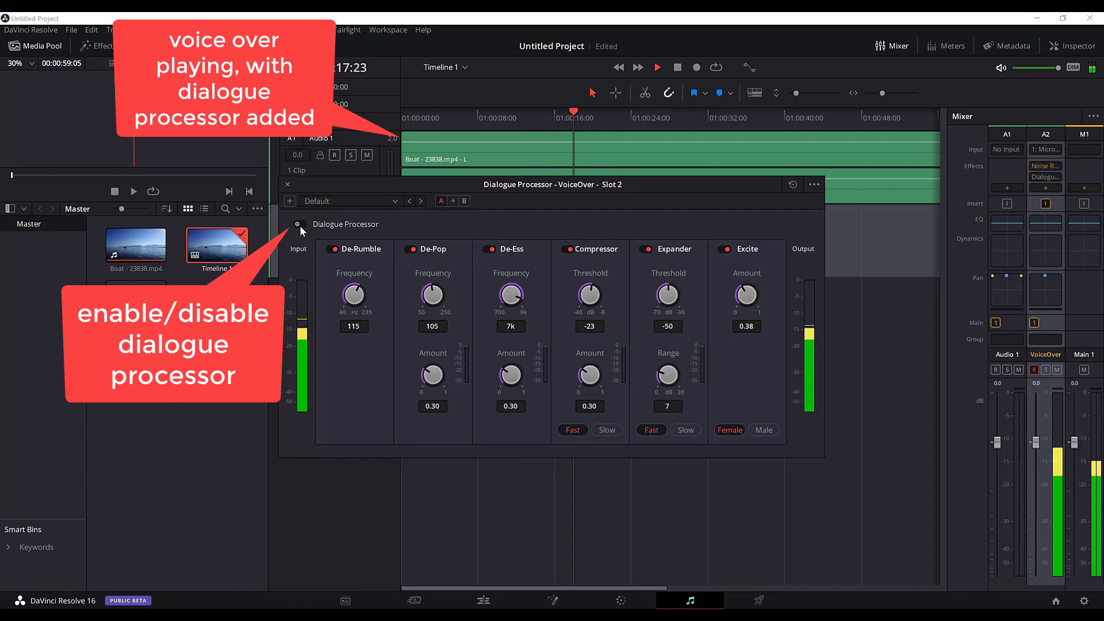
- Apply the Male VO preset to the Dialogue Processor
{"action": "left_click", "coordinate": [367, 199]}
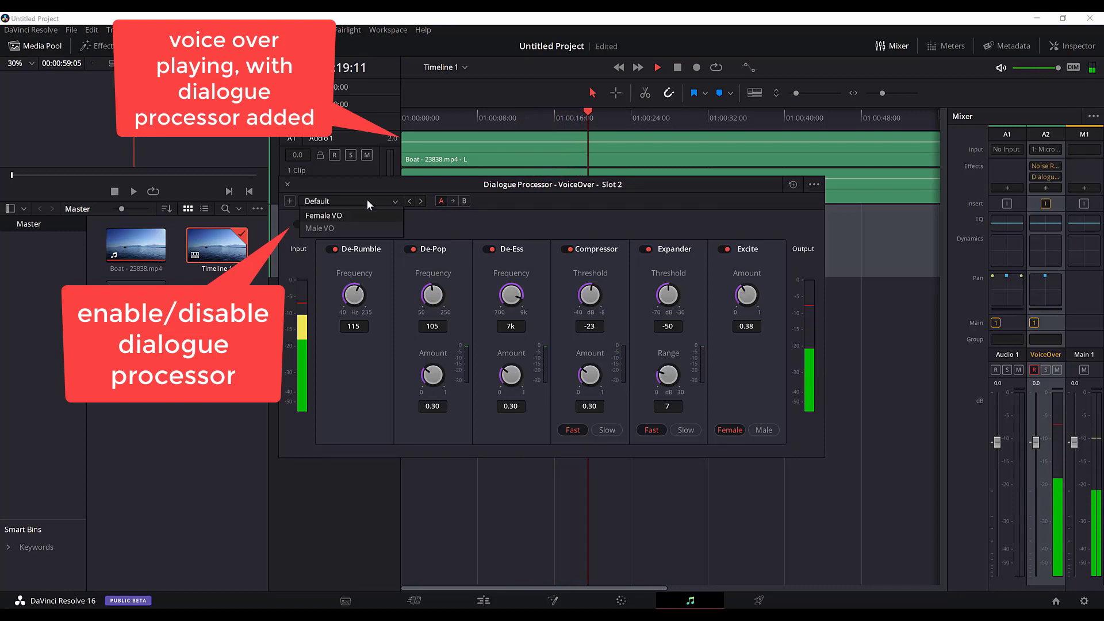
{"action": "left_click", "coordinate": [347, 230]}
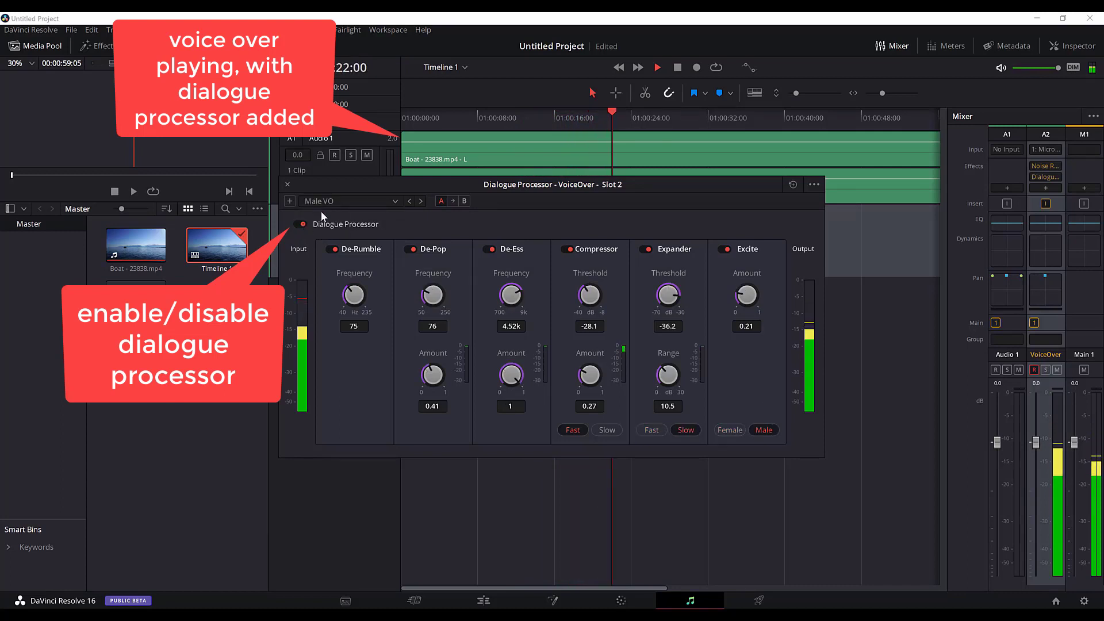
{"action": "left_click", "coordinate": [333, 202]}
{"action": "left_click", "coordinate": [337, 230]}
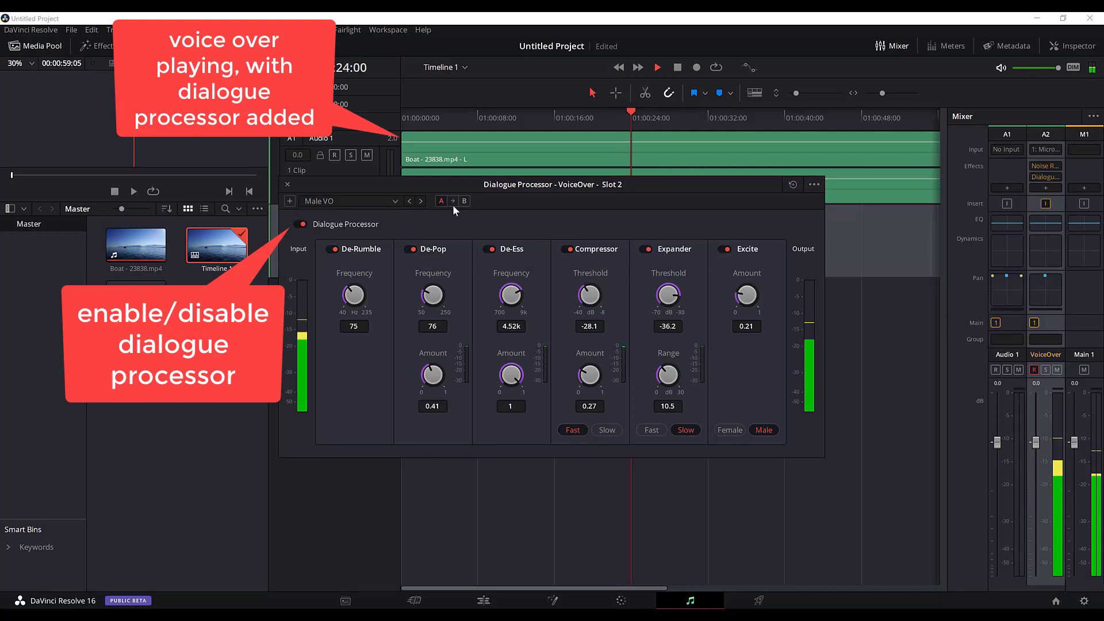
- Replay the voice-over from the timeline start, compare the Male VO preset with the Dialogue Processor off and on, and close the effect window
{"action": "left_click_drag", "start_coordinate": [639, 113], "coordinate": [350, 128]}
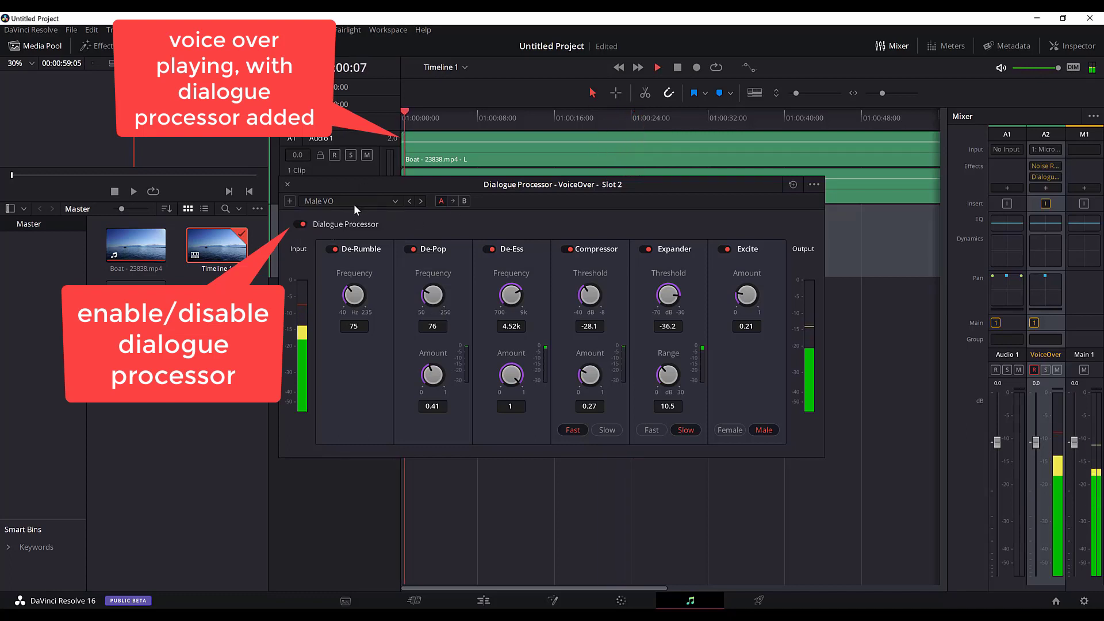
{"action": "left_click", "coordinate": [299, 225]}
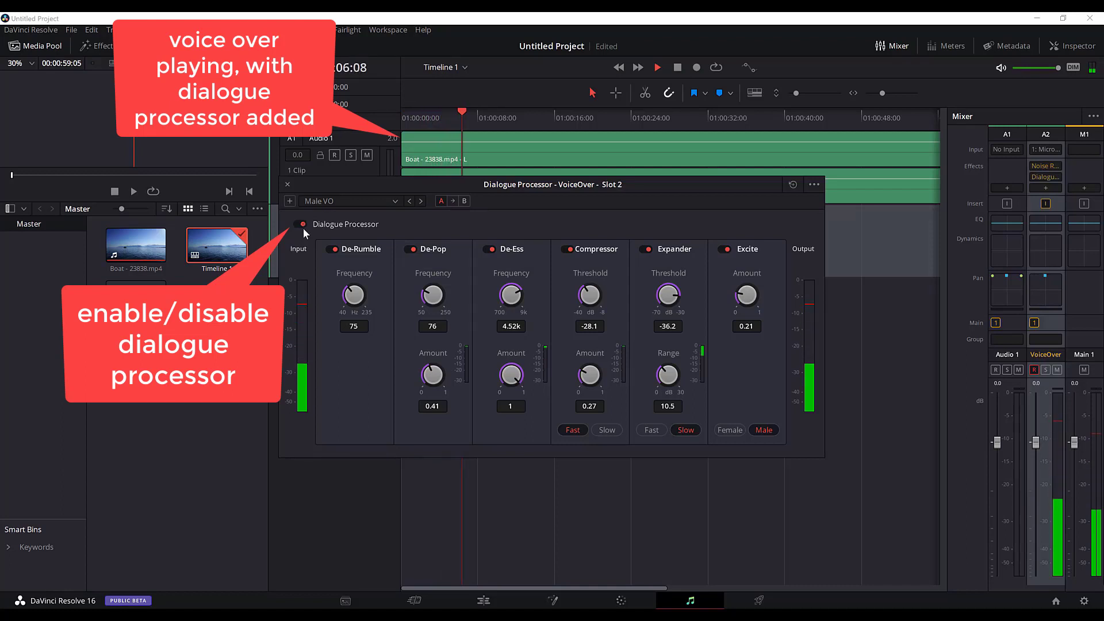
{"action": "left_click", "coordinate": [300, 225]}
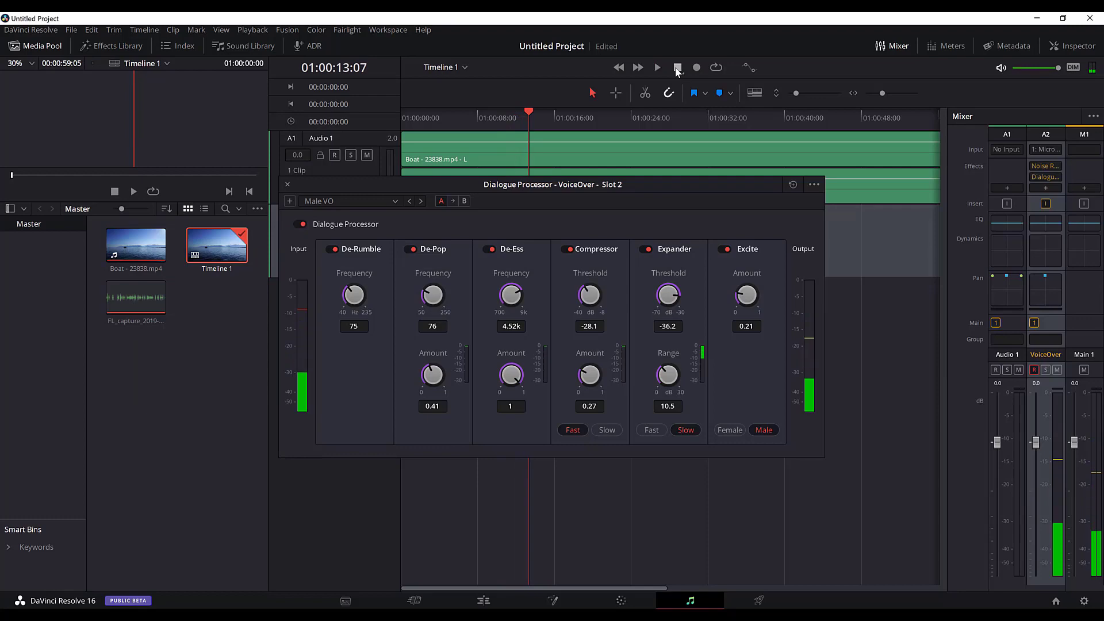
{"action": "left_click", "coordinate": [287, 184]}
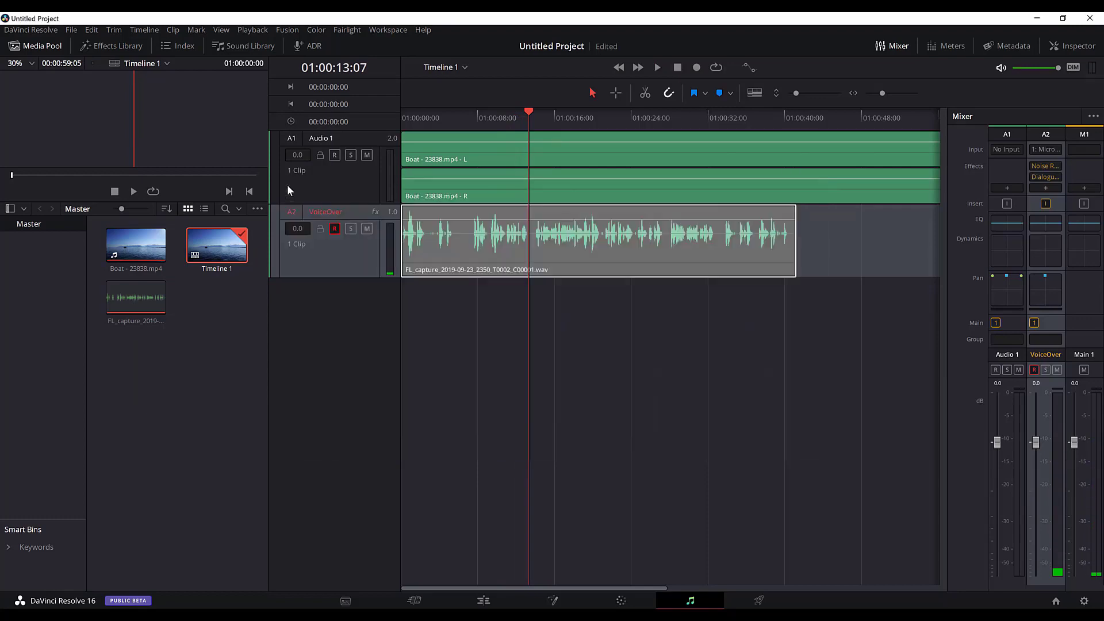
- Switch to the Edit page, play the timeline from its start to about 01:00:19:16, and deselect the boat clip
{"action": "left_click", "coordinate": [486, 600]}
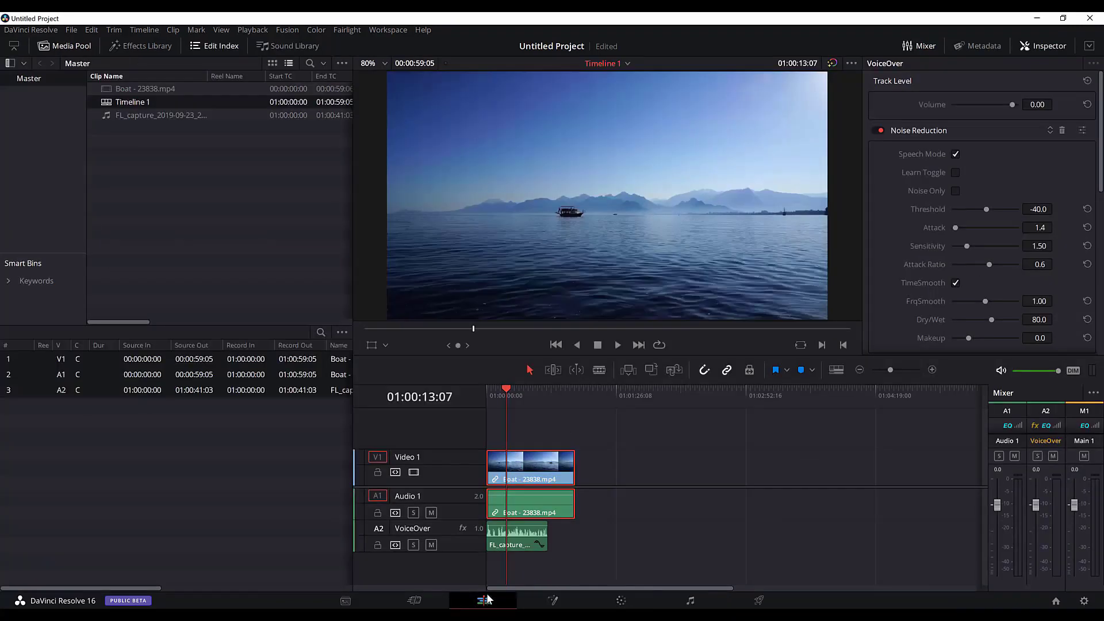
{"action": "key", "text": "Home"}
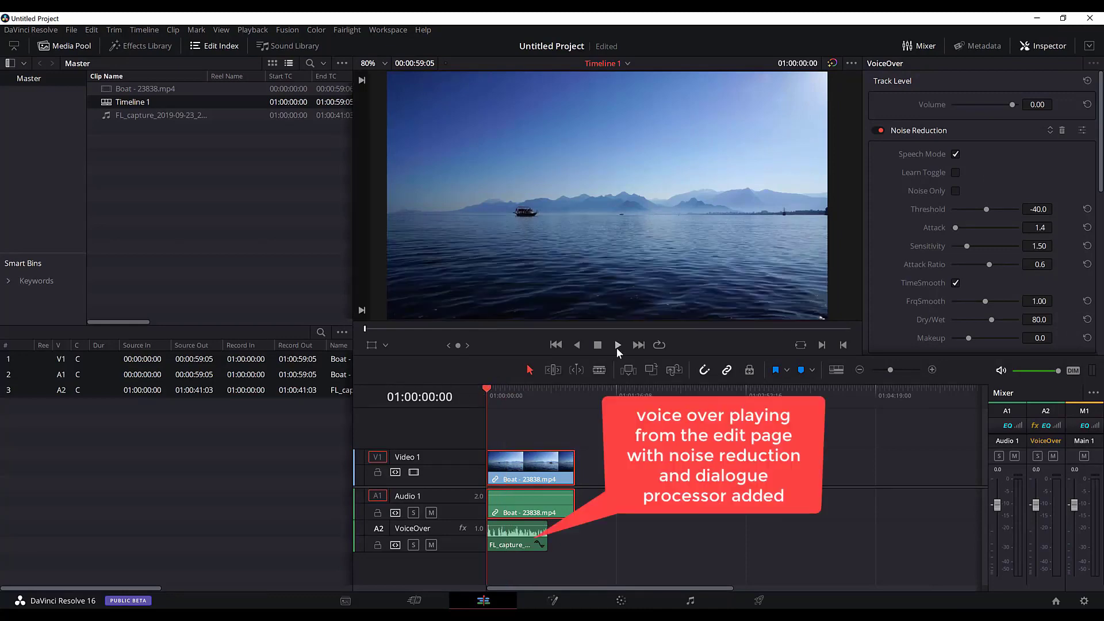
{"action": "left_click", "coordinate": [617, 345]}
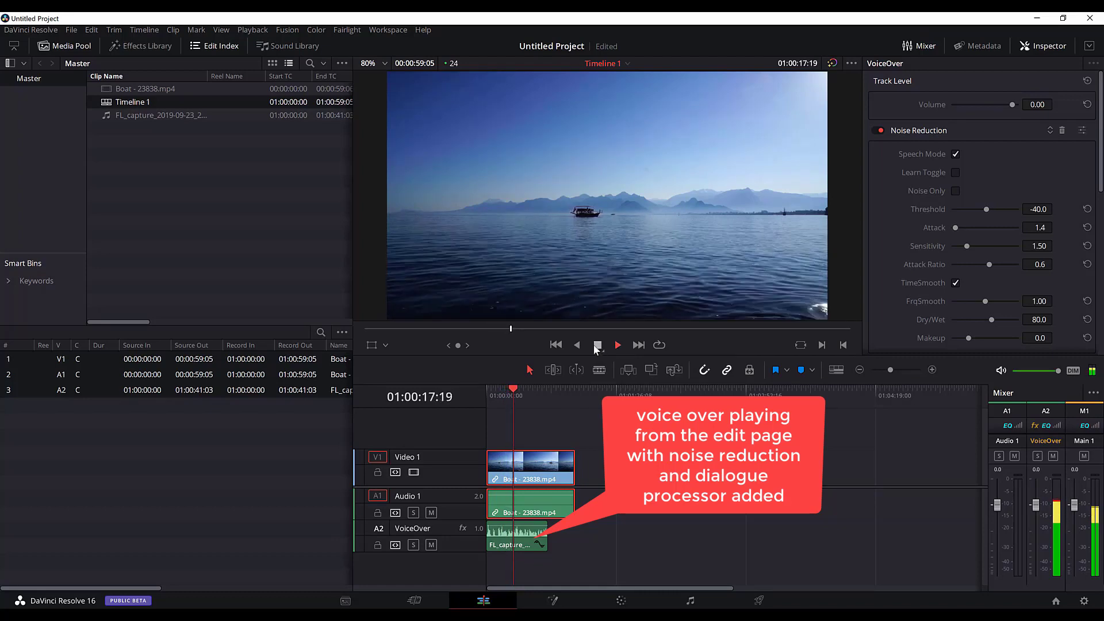
{"action": "left_click", "coordinate": [597, 345]}
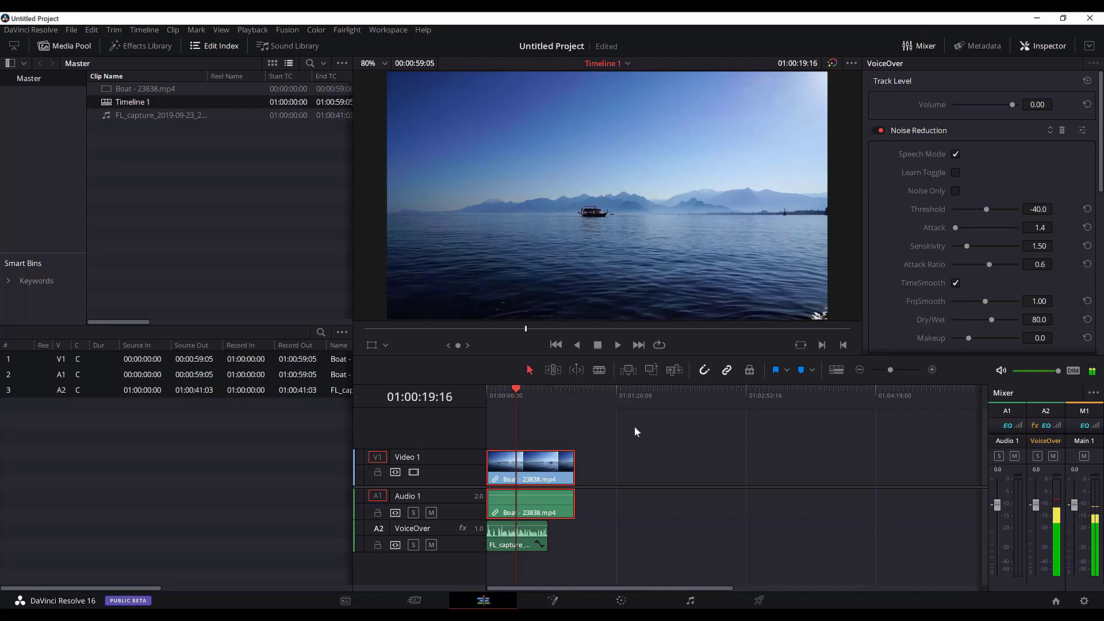
{"action": "left_click", "coordinate": [679, 453]}
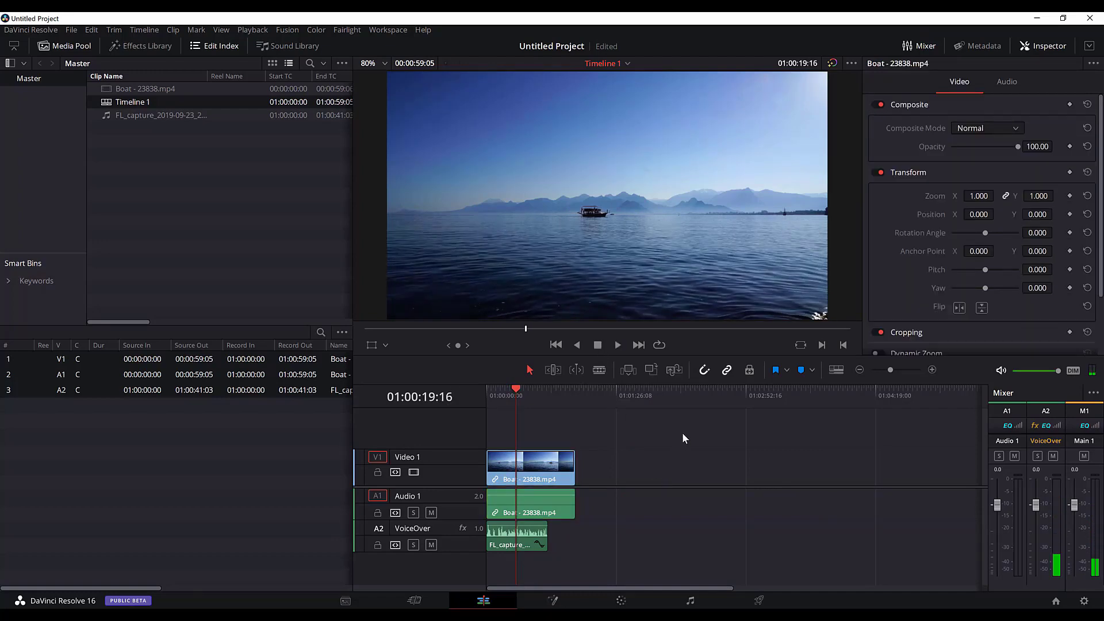